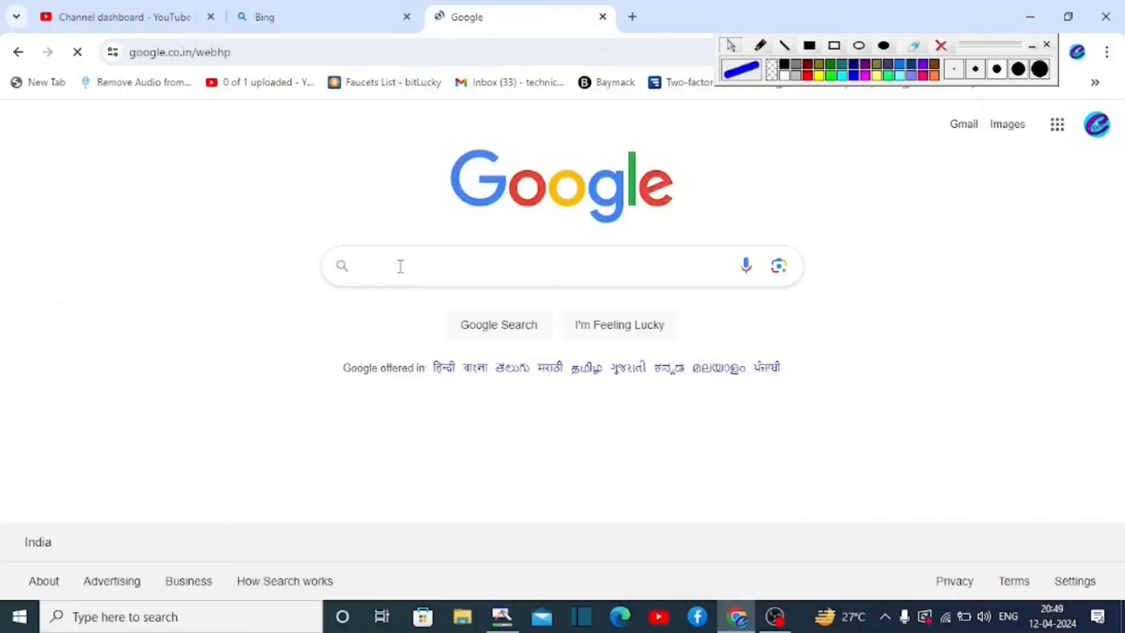
Search Google for 'sarathi parivahan' and open the 'Home | Parivahan Sewa' result
click(401, 266)
text(sarathi parivahan)
key(Return)
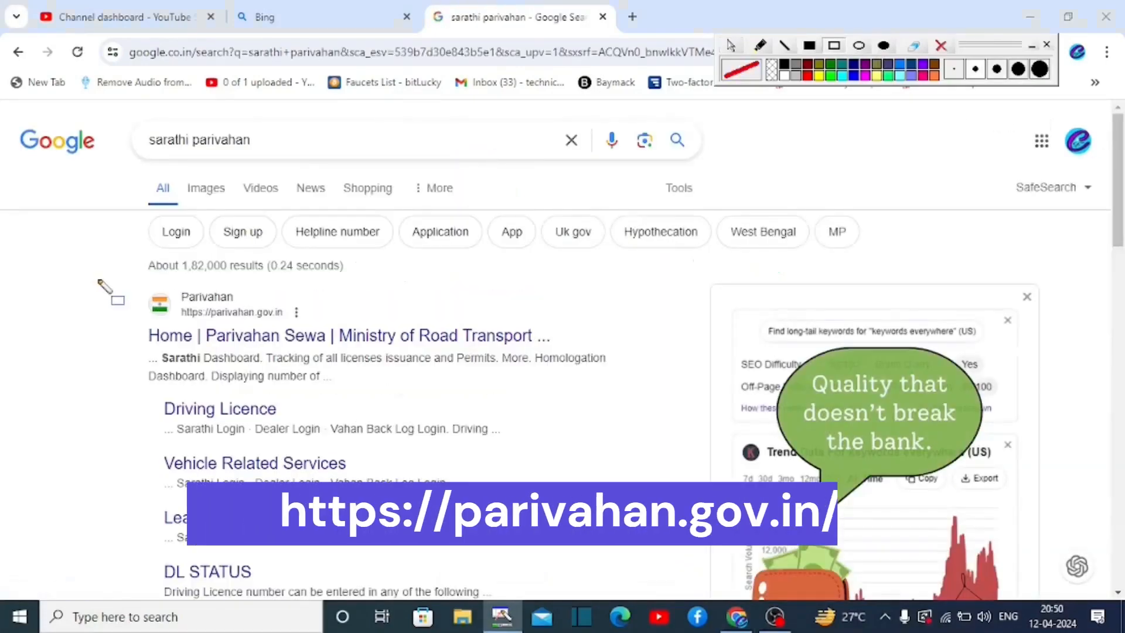
mouse_move(144, 285)
mouse_down()
mouse_move(466, 366)
mouse_move(574, 367)
mouse_move(567, 357)
mouse_up()
click(330, 338)
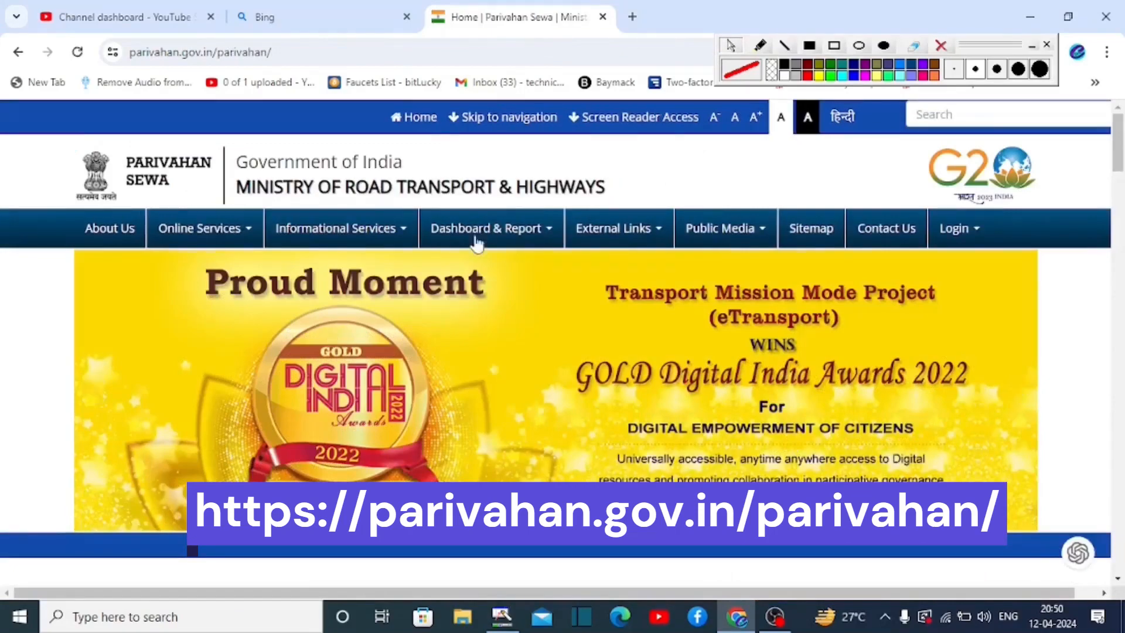
Go to Driving License Related Services and start a New Driving Licence application for West Bengal
mouse_move(139, 207)
mouse_down()
mouse_move(159, 223)
mouse_move(268, 250)
mouse_up()
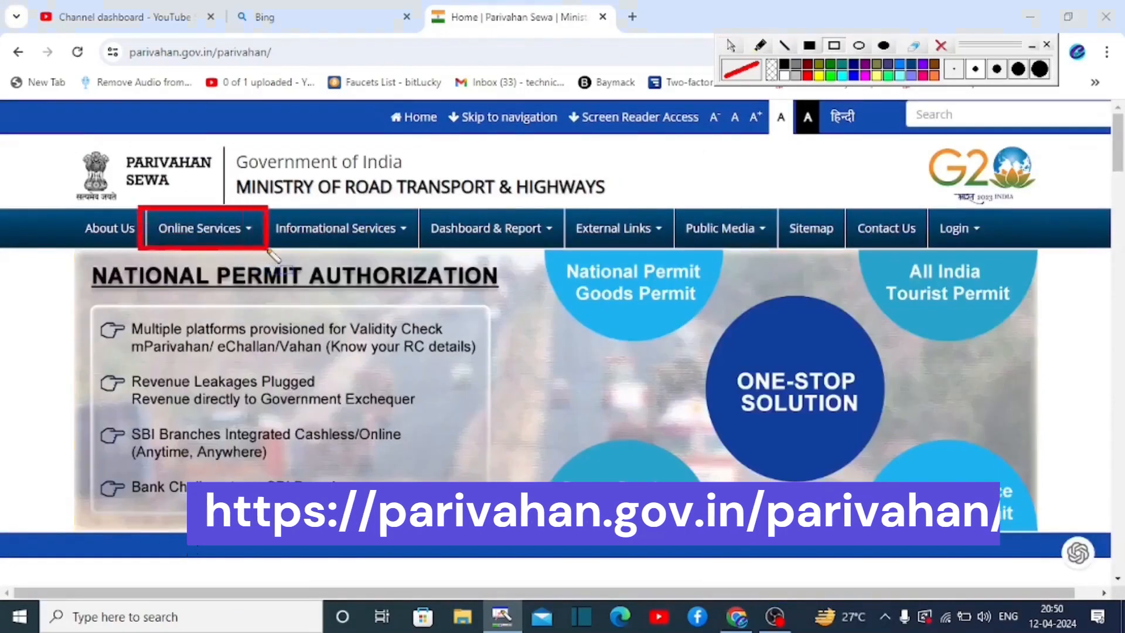
click(199, 229)
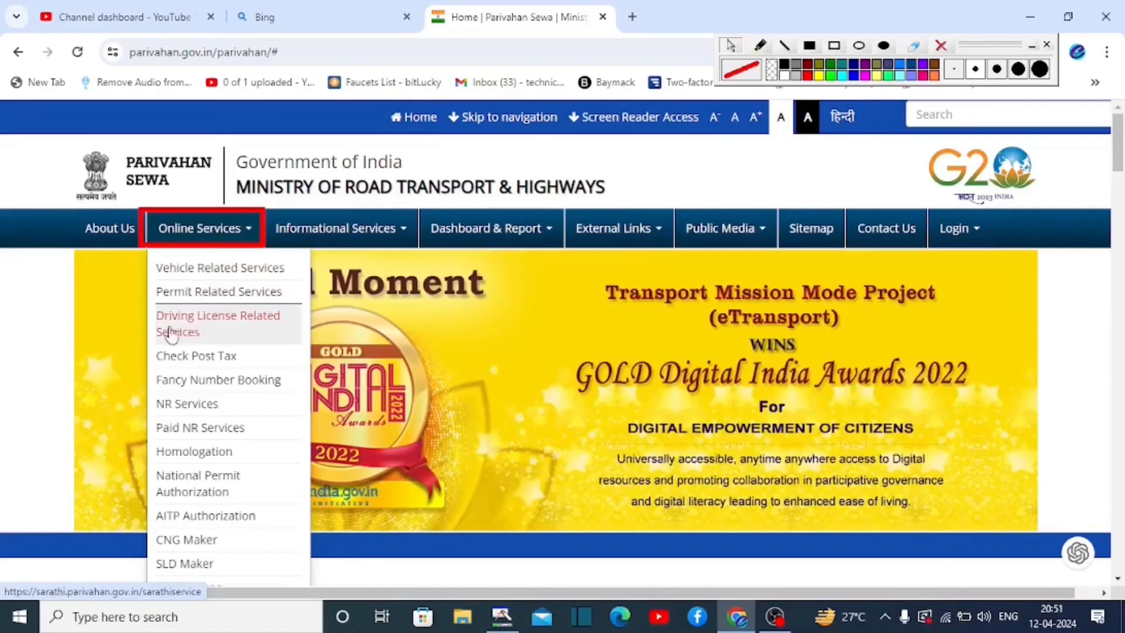
click(206, 335)
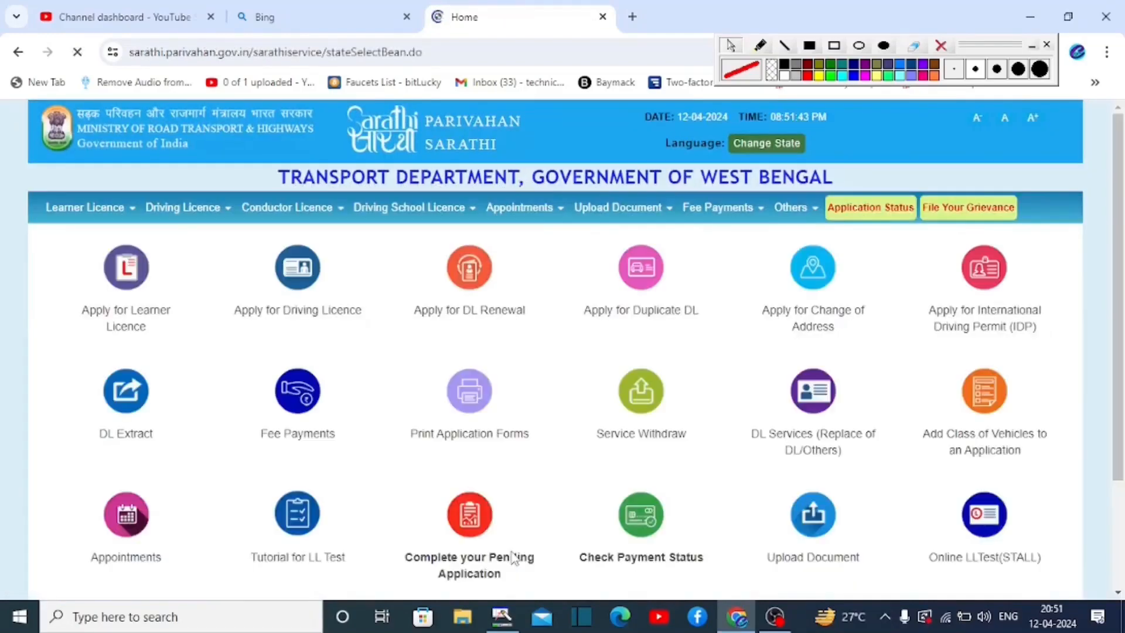
drag(130, 214, 241, 246)
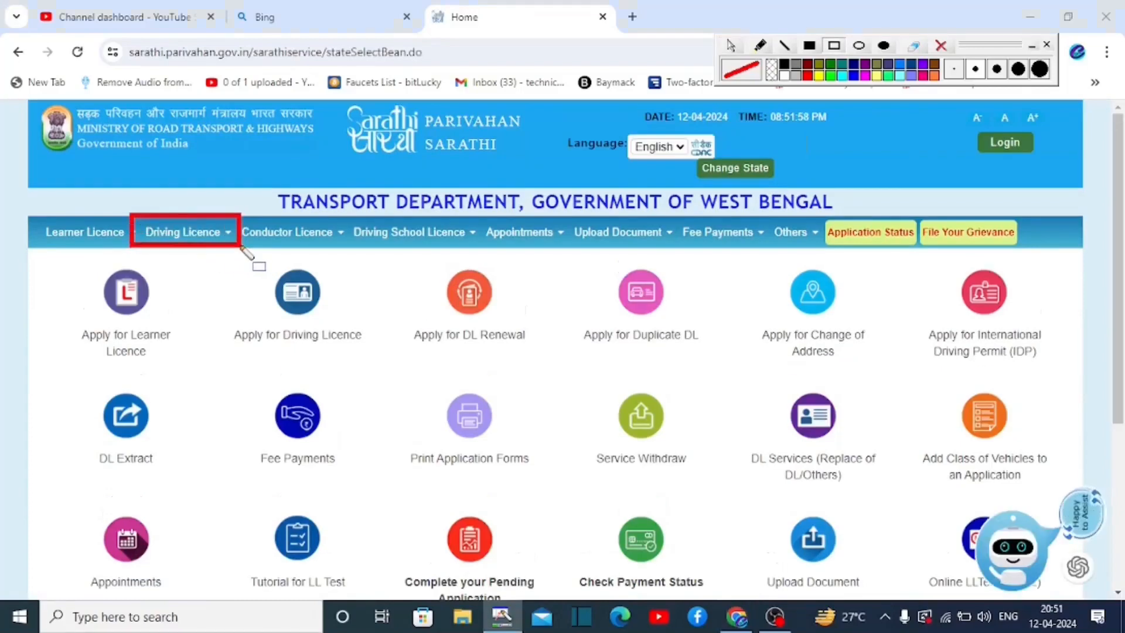
mouse_move(214, 234)
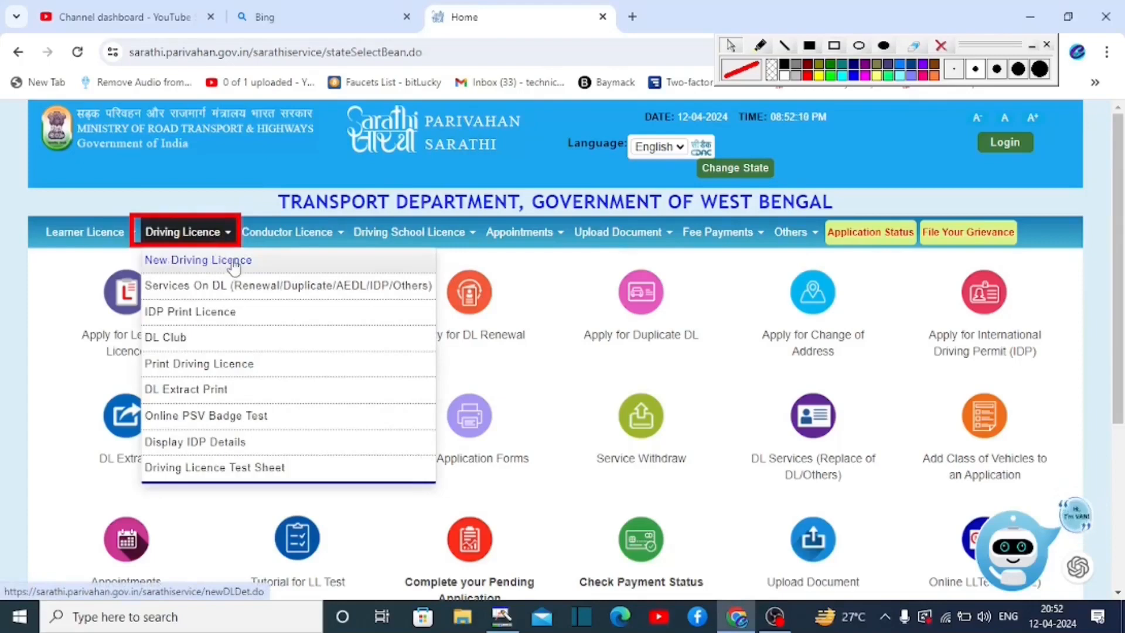
click(209, 261)
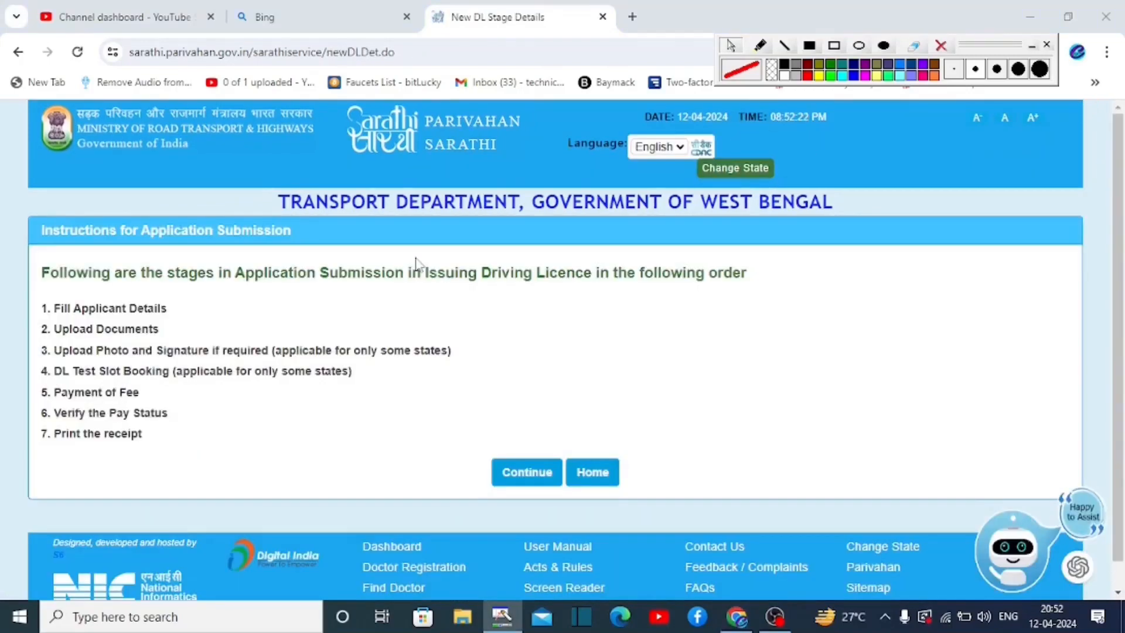
mouse_move(469, 426)
mouse_down()
mouse_move(598, 502)
mouse_move(571, 498)
mouse_up()
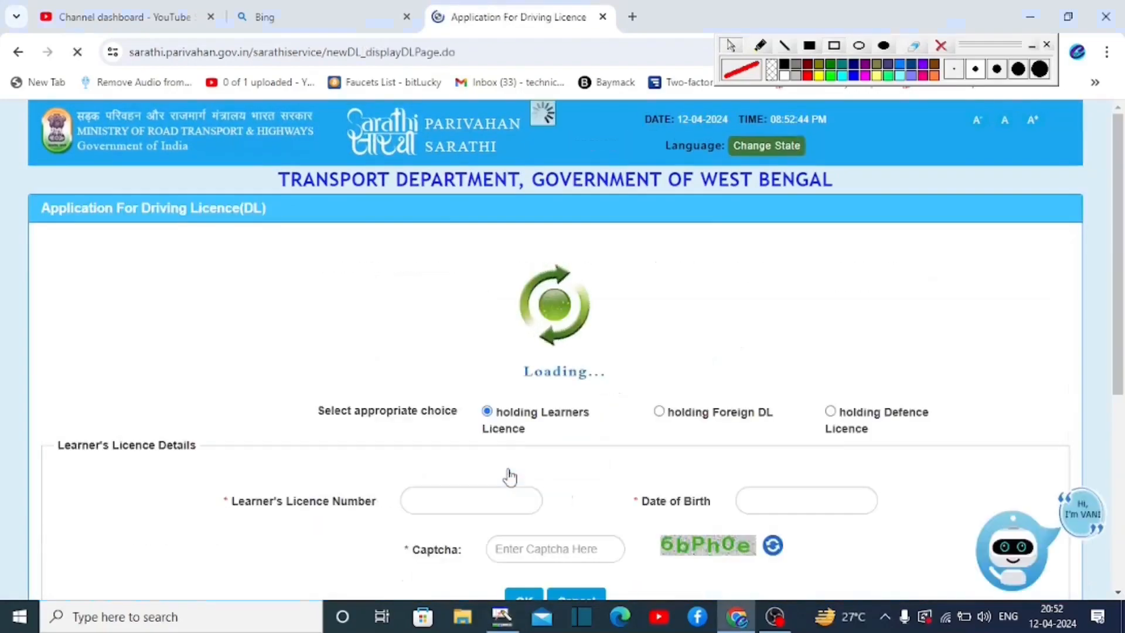
Enter the learner's licence number, date of birth and captcha to reach the E-KYC authentication page
drag(383, 349, 567, 389)
mouse_move(727, 348)
mouse_down()
mouse_move(897, 392)
mouse_move(879, 390)
mouse_up()
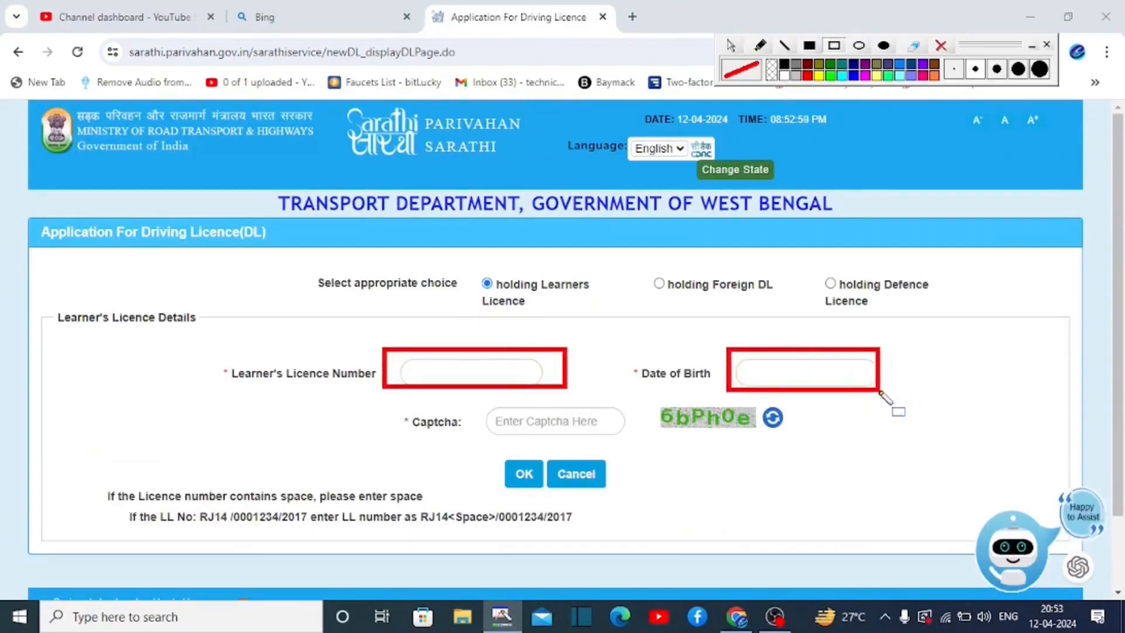
drag(489, 402, 620, 440)
drag(477, 456, 560, 501)
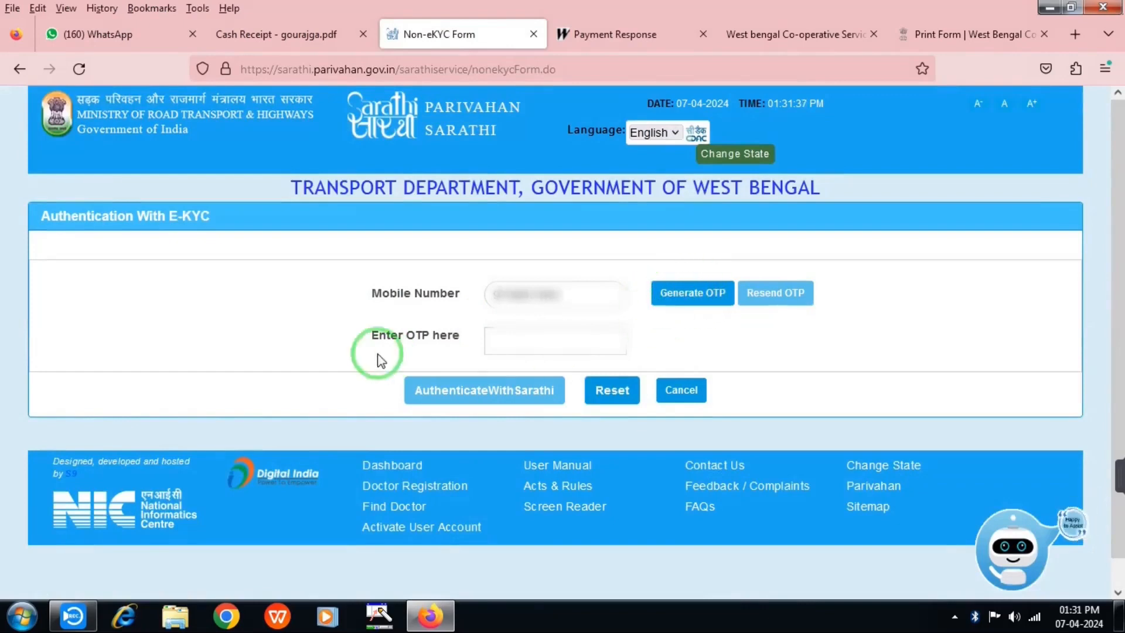
Generate an OTP for the registered mobile, enter the received code, and authenticate with Sarathi
click(686, 298)
click(560, 363)
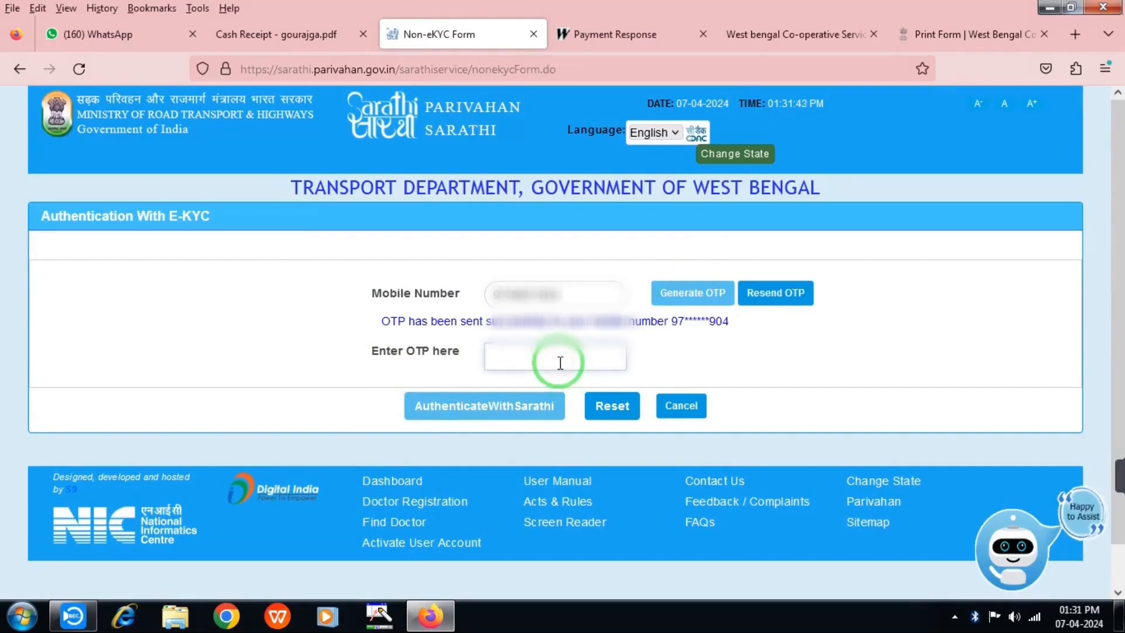
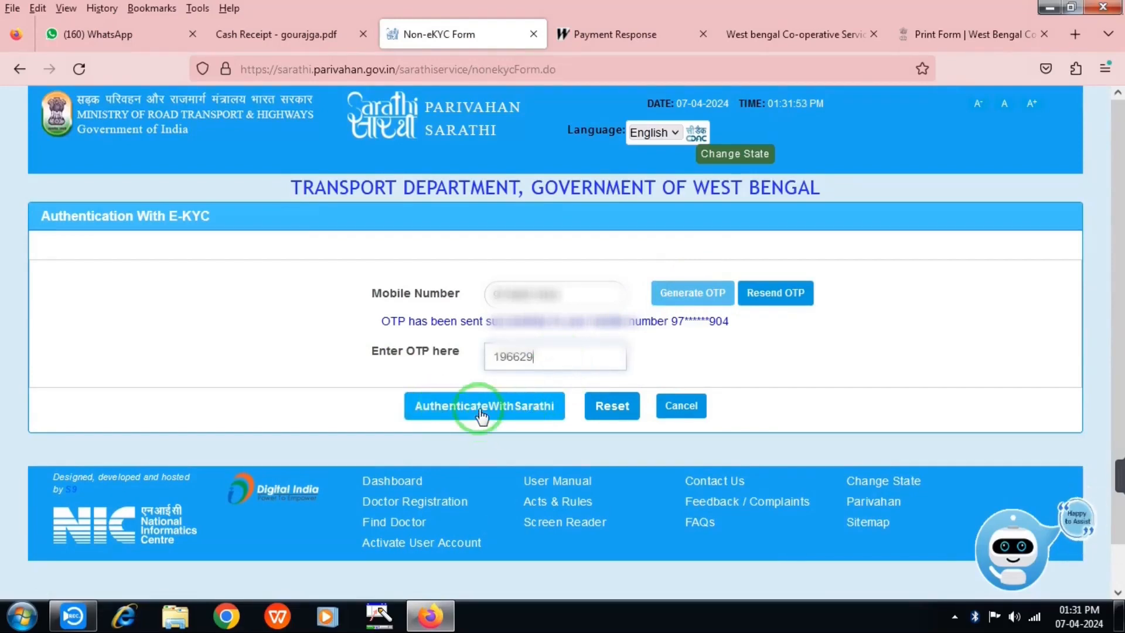
click(481, 413)
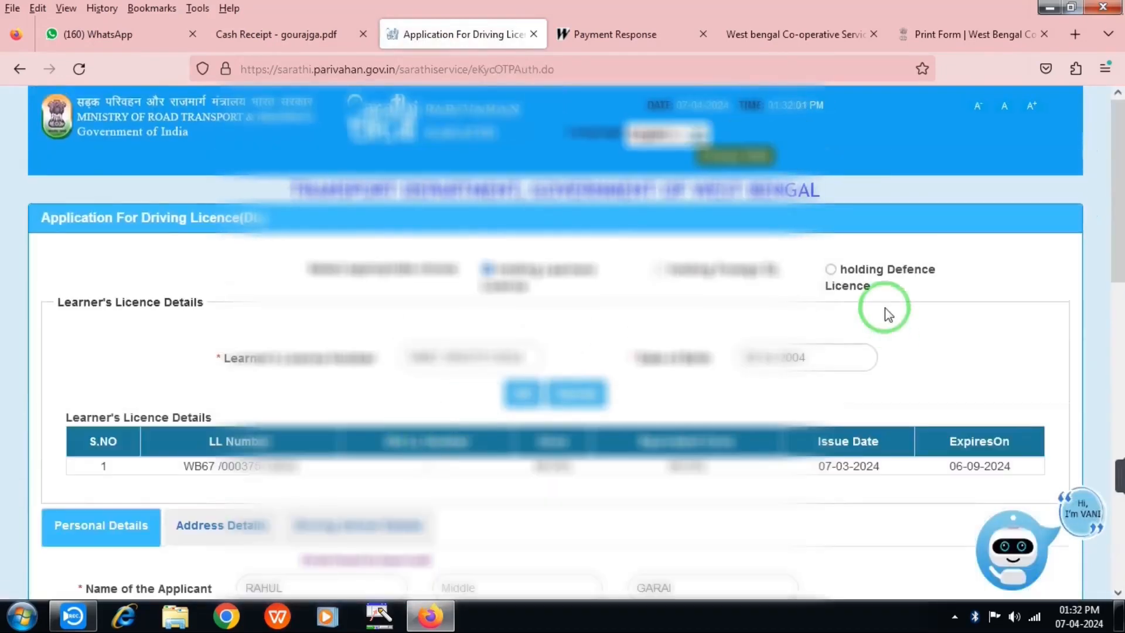
Add Motor Cycle with Gear (Non Transport) (MCWG) as the requested class and submit the form
drag(1119, 199, 1119, 464)
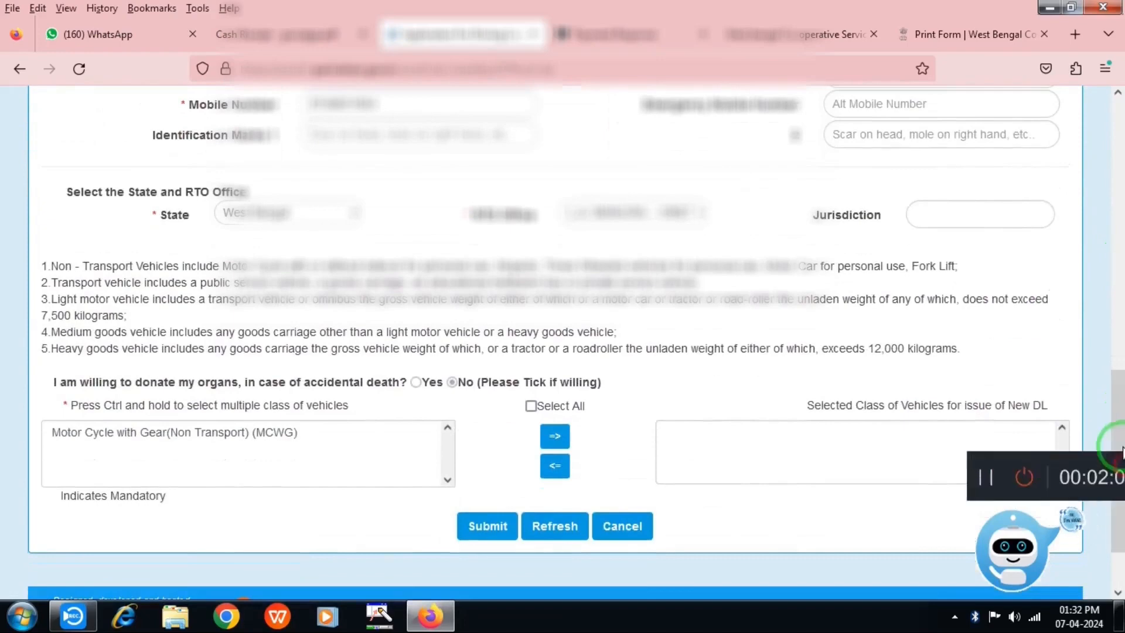
click(254, 438)
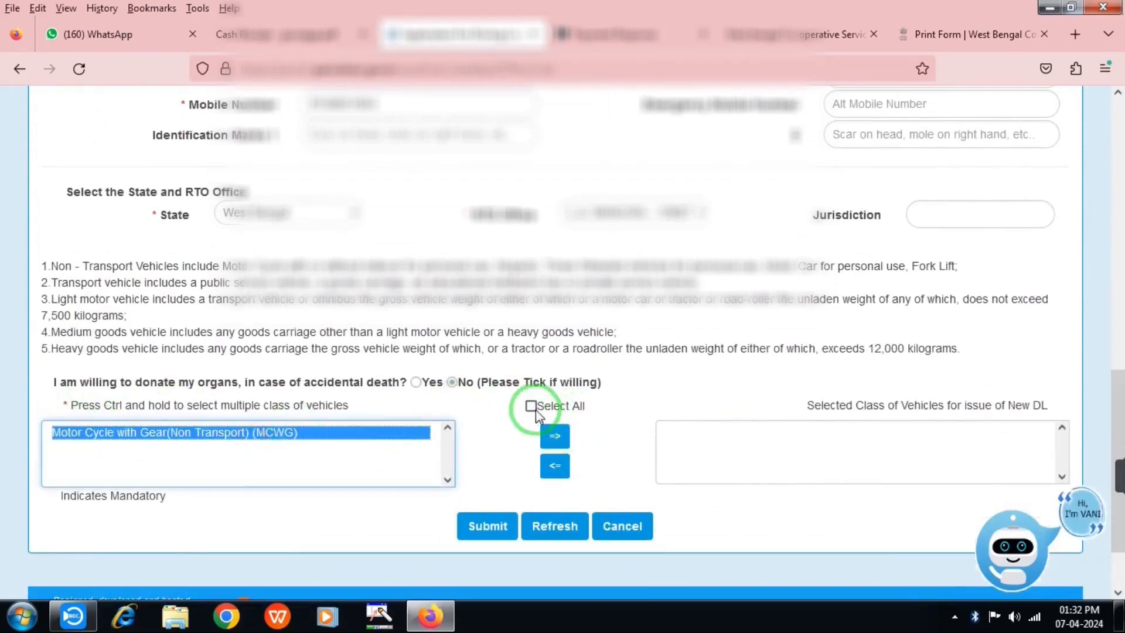
click(531, 407)
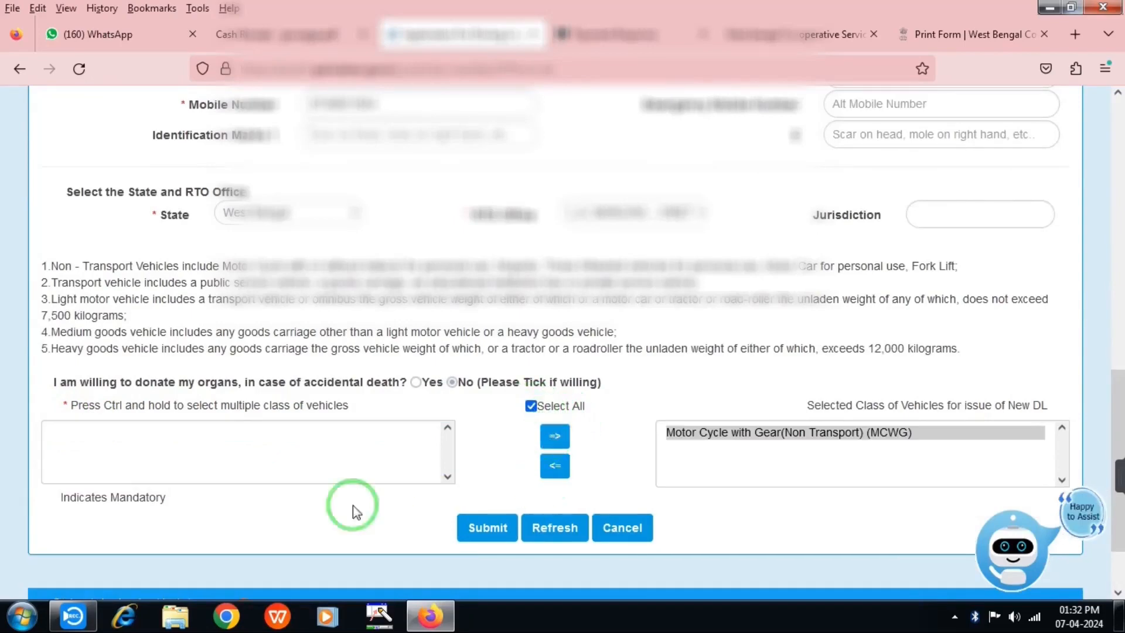
scroll(786, 269, down, 2)
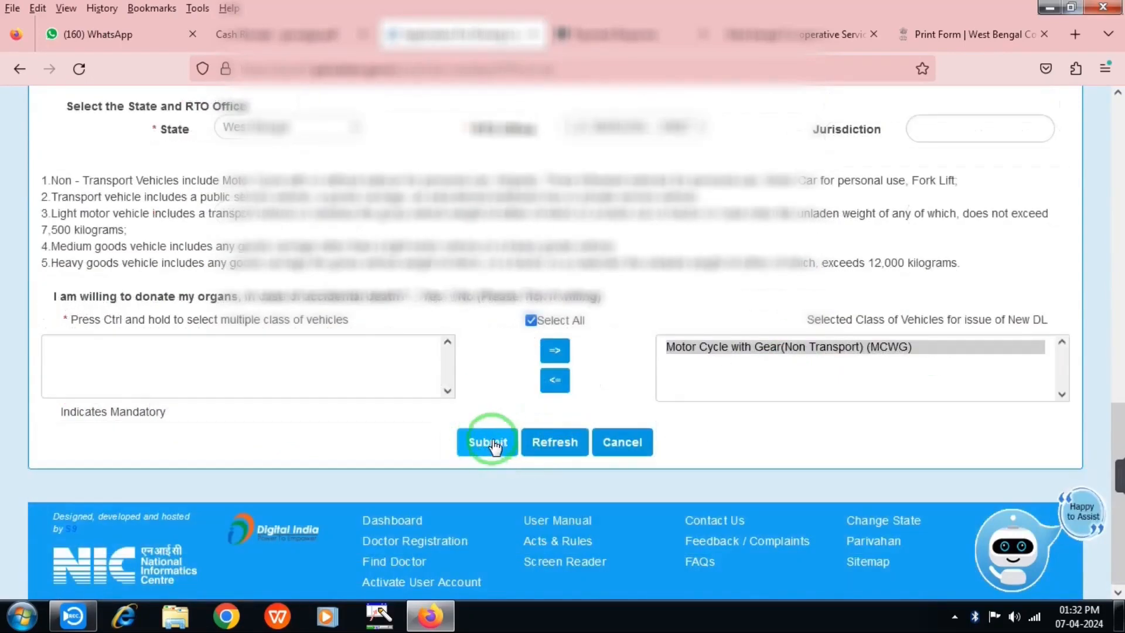
click(487, 441)
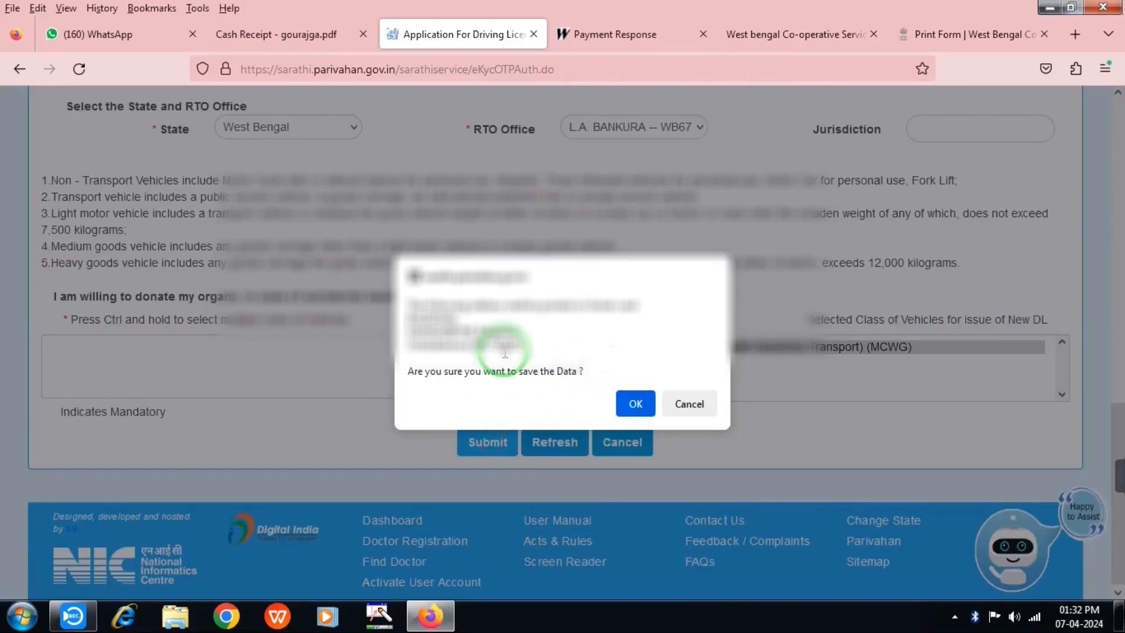
Confirm saving the application data and dismiss the submission success message
click(633, 403)
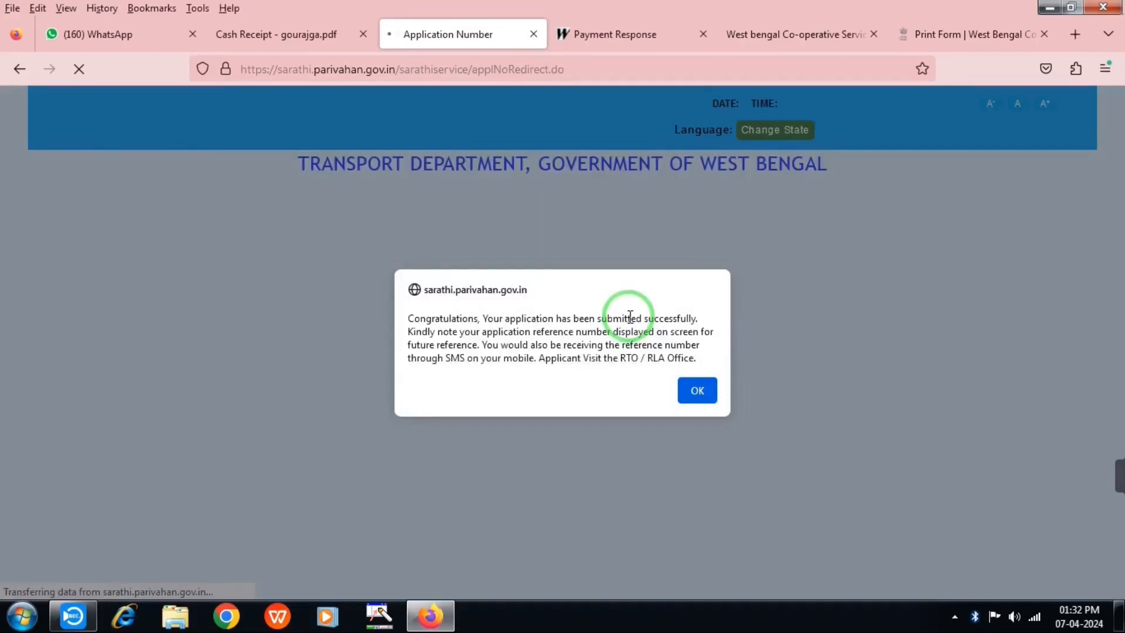
click(697, 391)
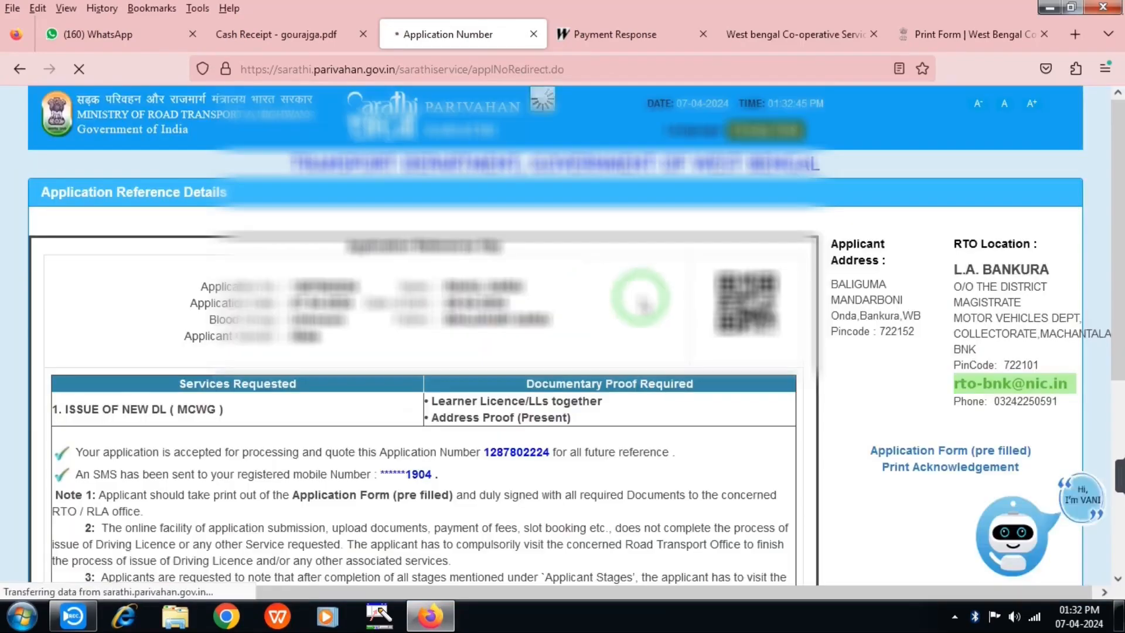
scroll(820, 352, down, 2)
Open the pre-filled application form, print the acknowledgement, then continue to Application Status
click(958, 362)
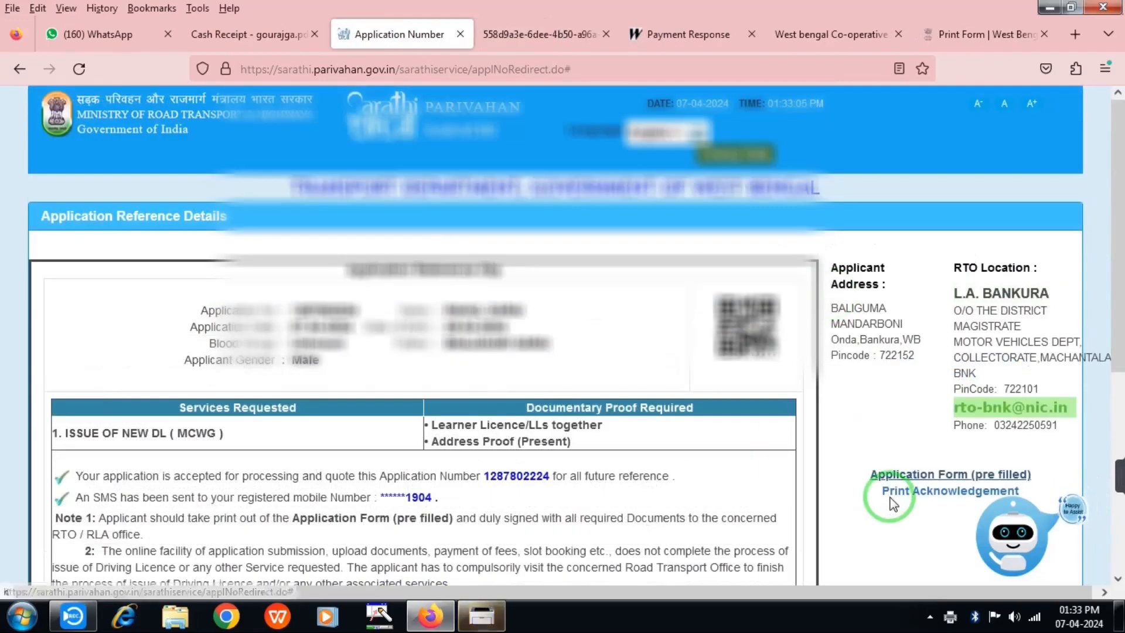
click(892, 492)
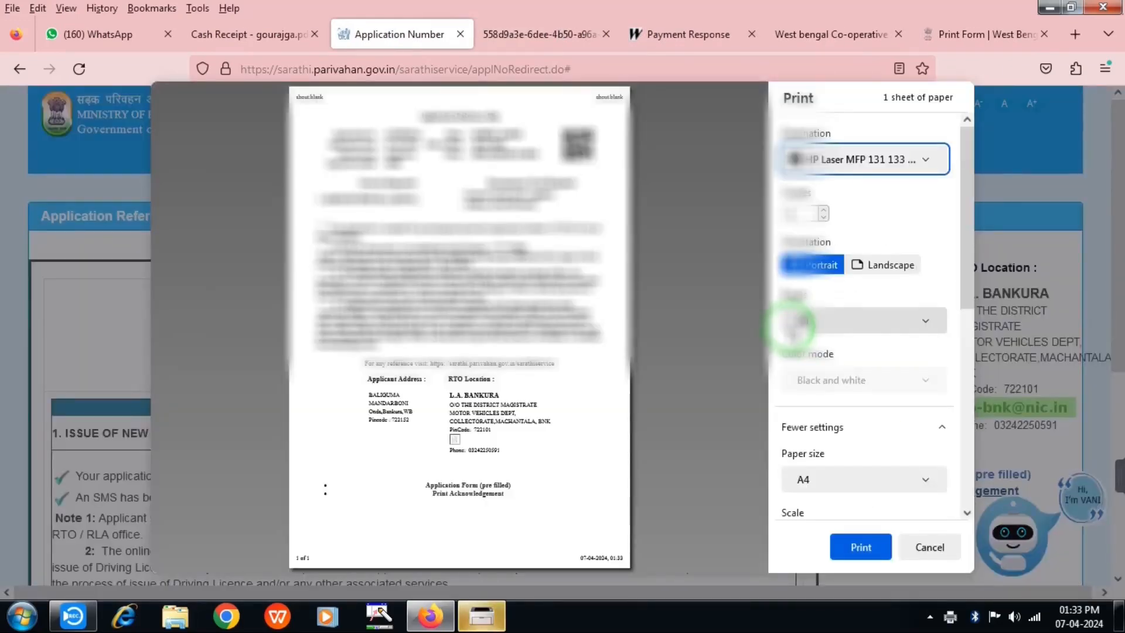
click(861, 547)
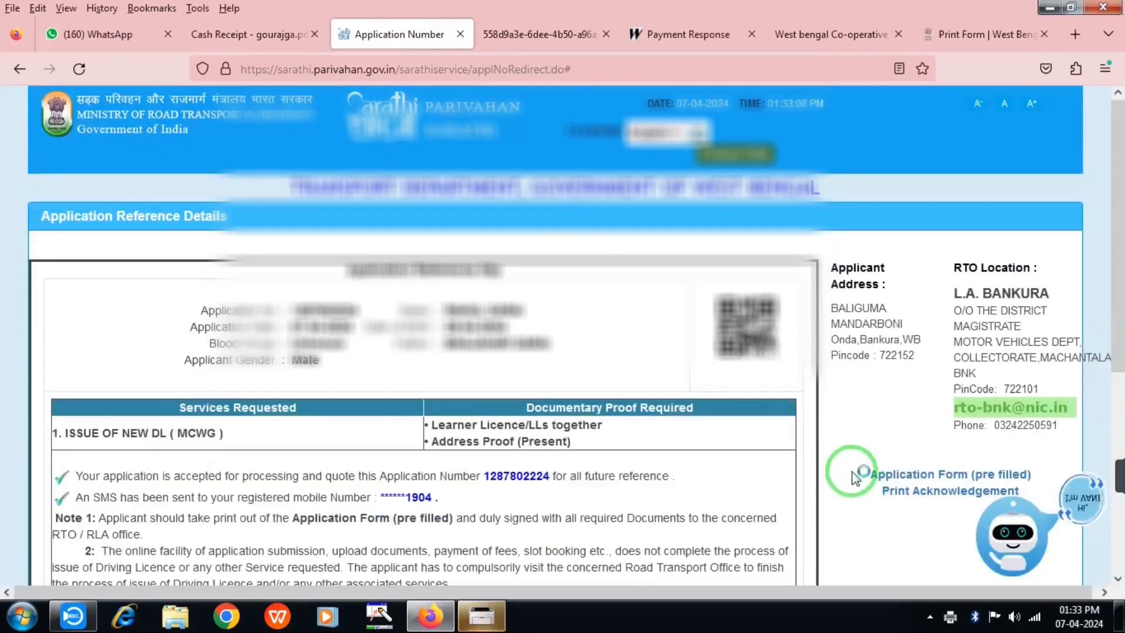
scroll(714, 390, down, 5)
click(522, 422)
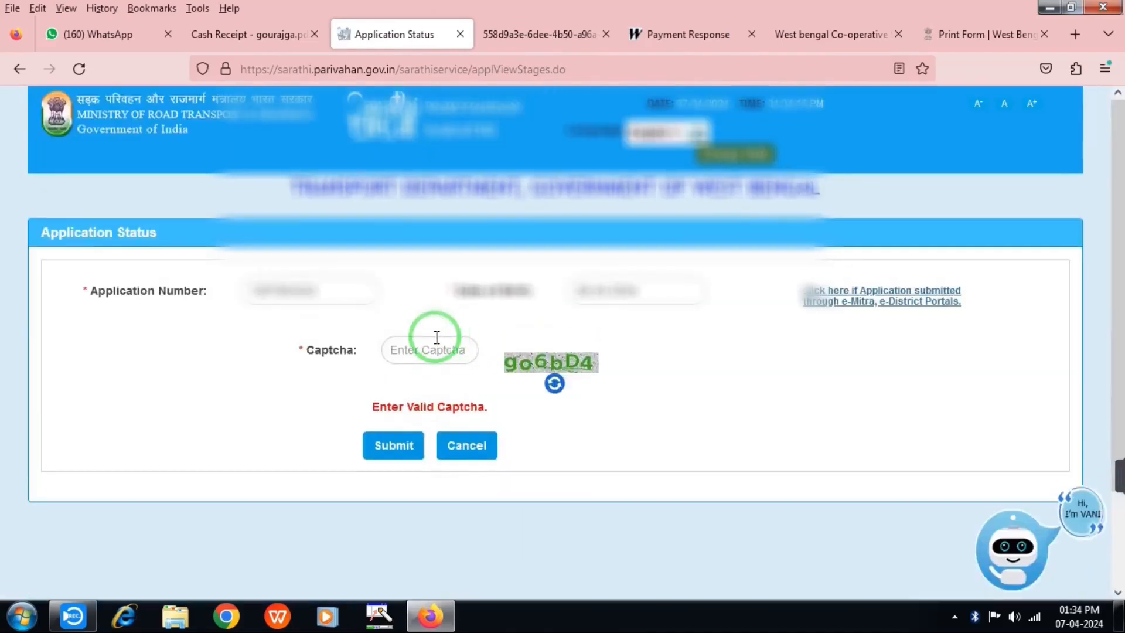
Enter the captcha and submit to view the driving licence application details
click(430, 339)
text(go6)
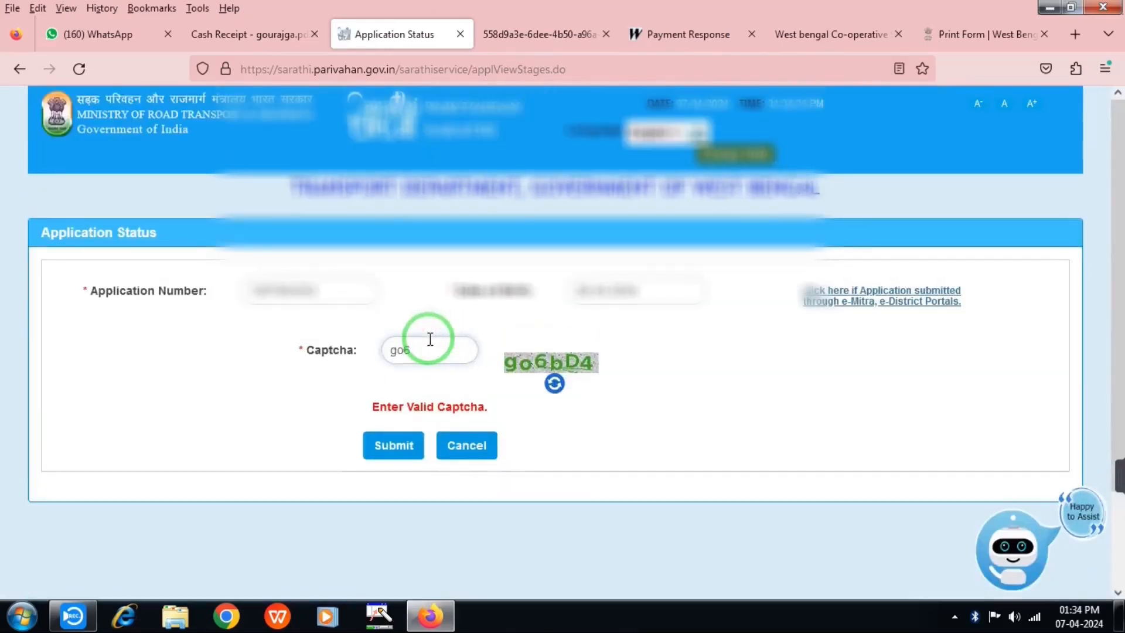
text(bDa)
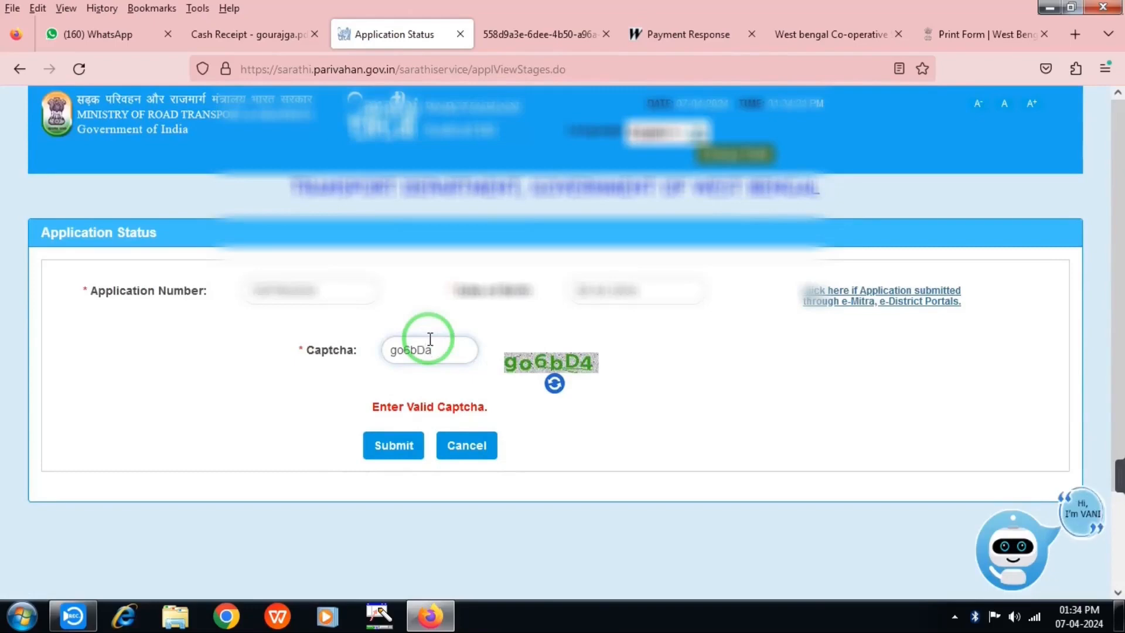
click(387, 445)
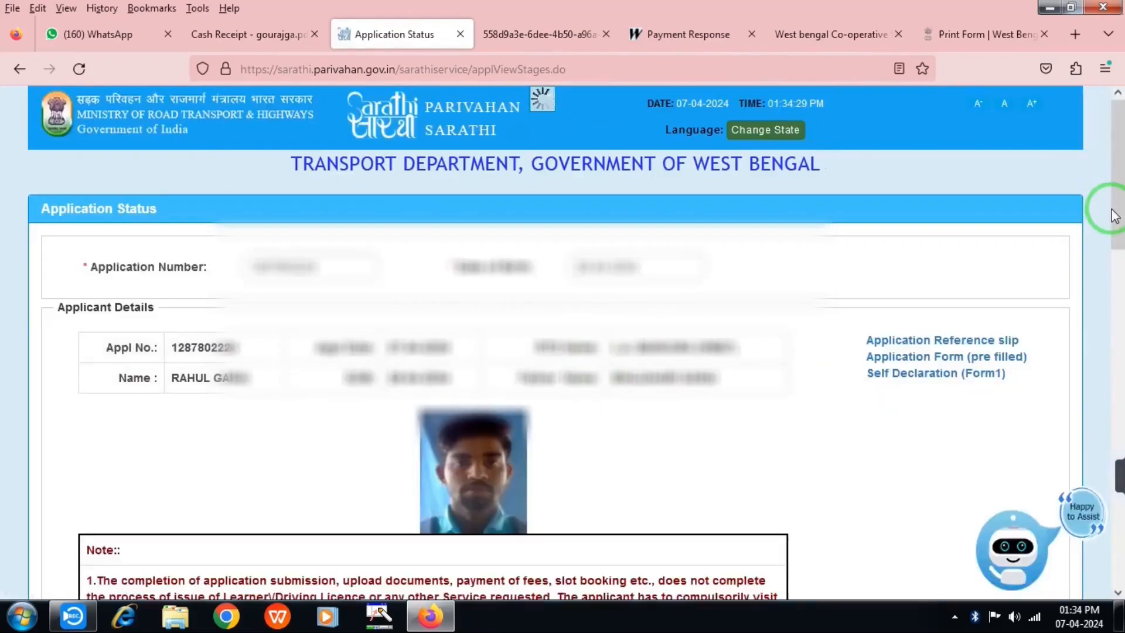
scroll(1114, 217, down, 2)
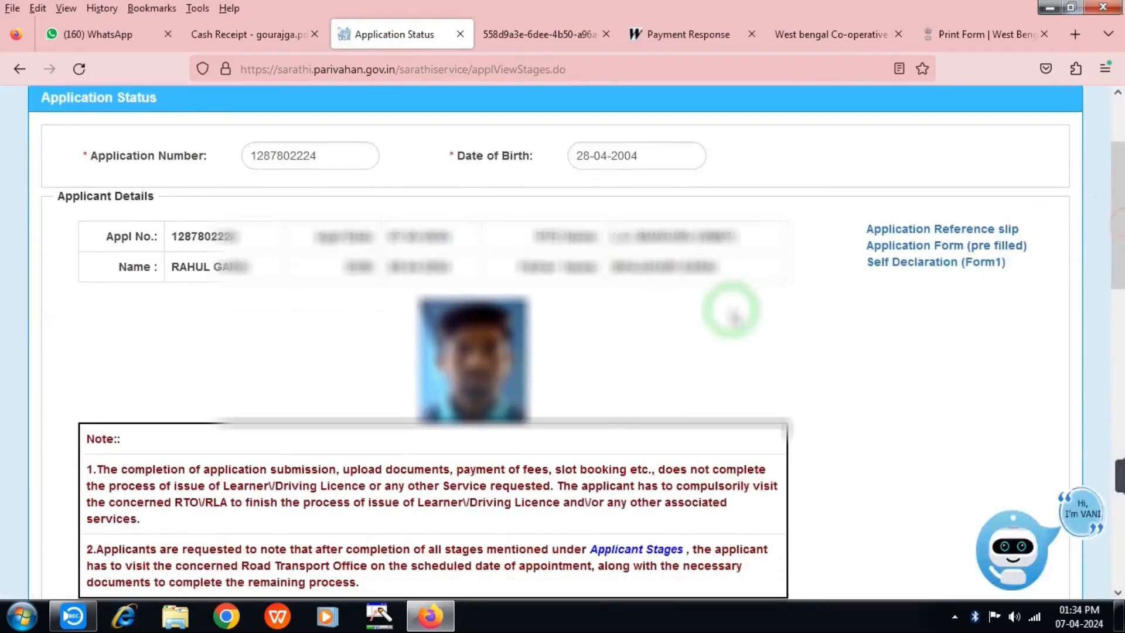
scroll(1108, 171, up, 2)
scroll(1112, 205, down, 2)
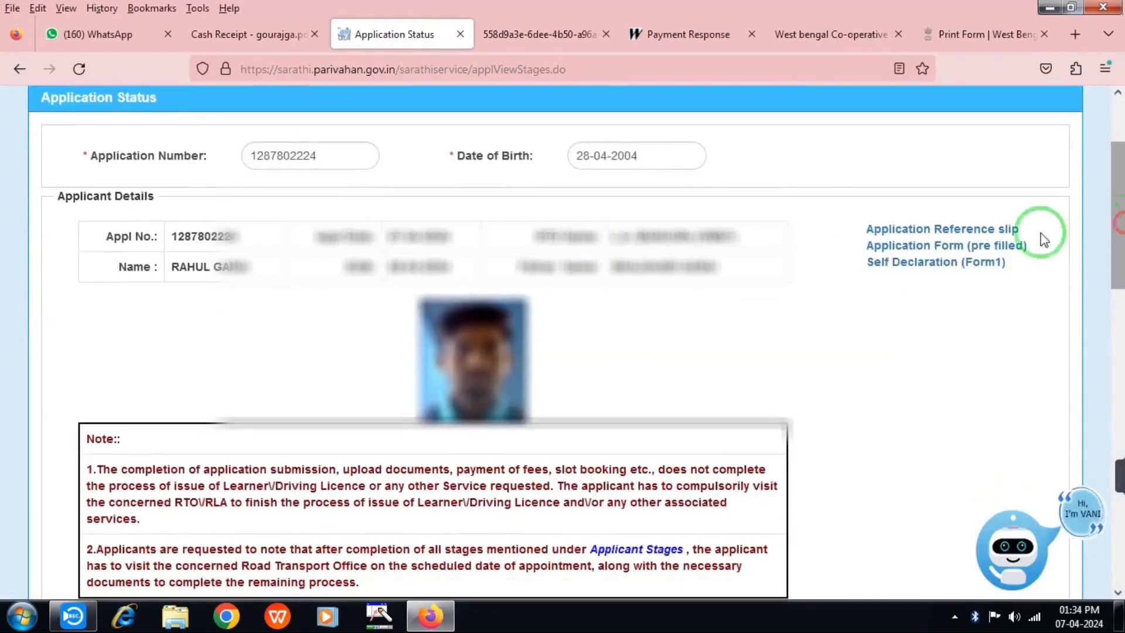
scroll(1121, 176, up, 2)
scroll(1117, 200, down, 2)
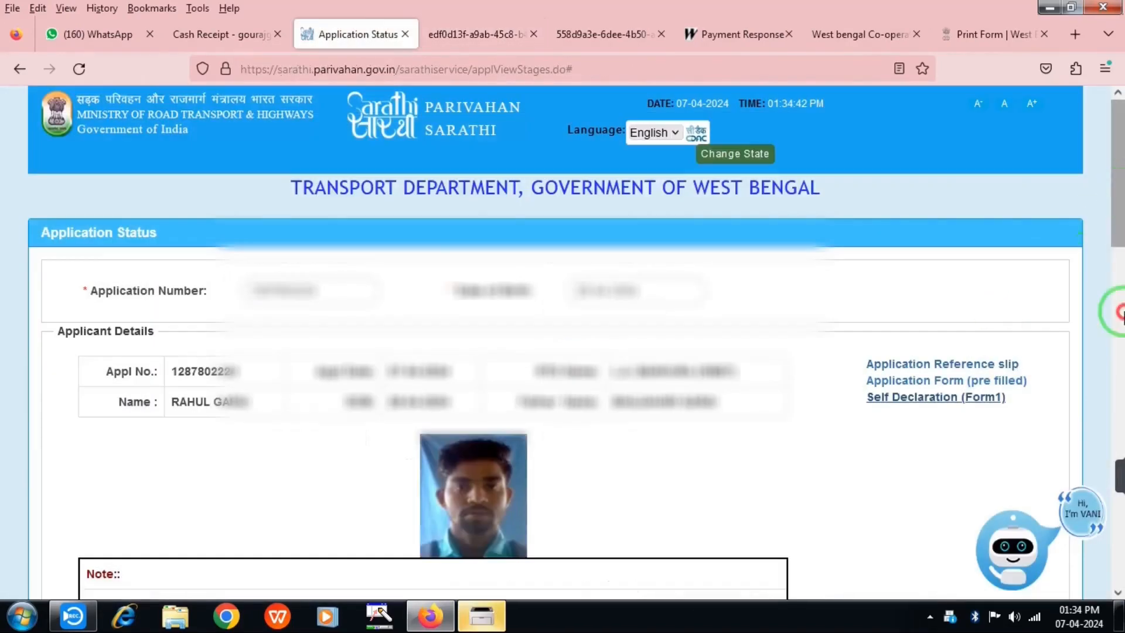
Return to Application Status and proceed with stage 2, Upload Documents
drag(1120, 306, 1116, 396)
scroll(1084, 396, down, 3)
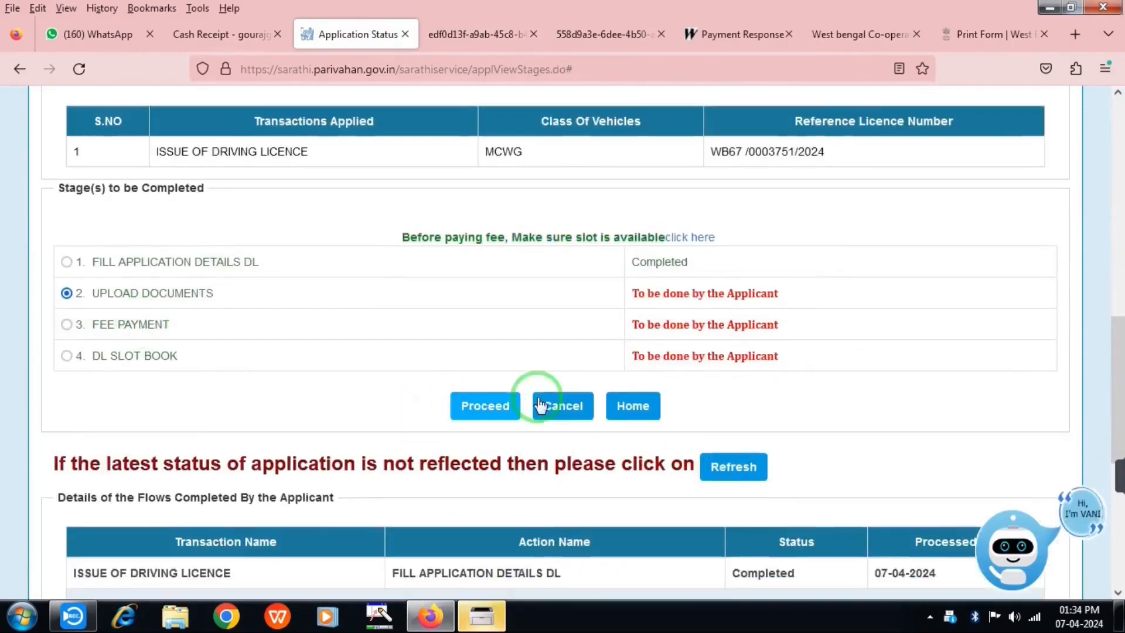
click(485, 405)
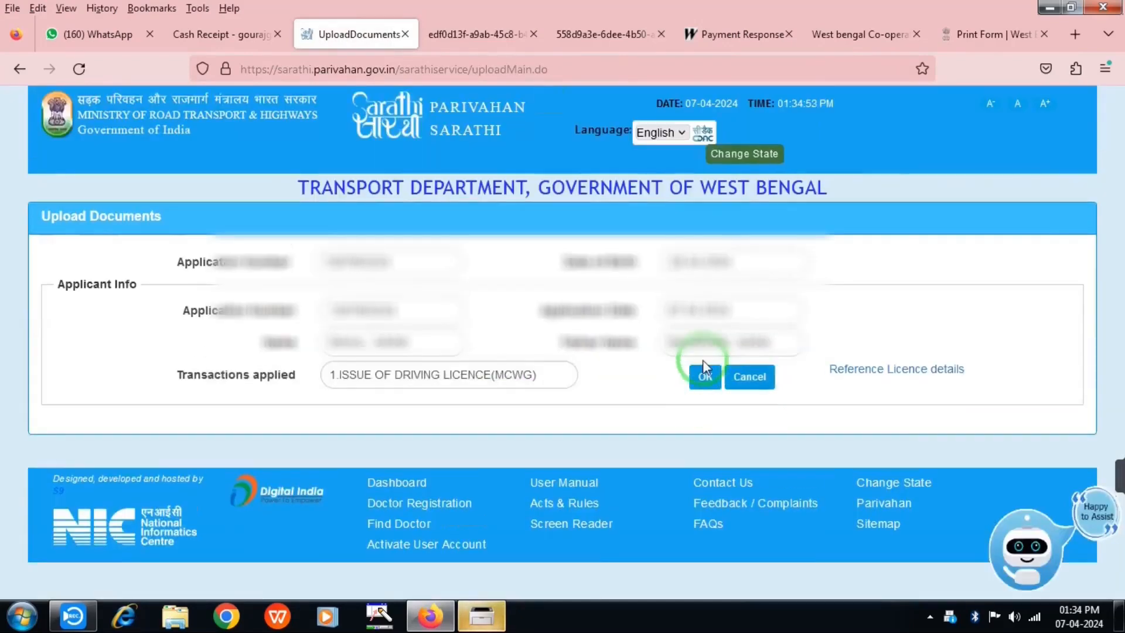
Load the upload form and choose Learner Licence/LLs together with Learner Licence as proof
click(704, 379)
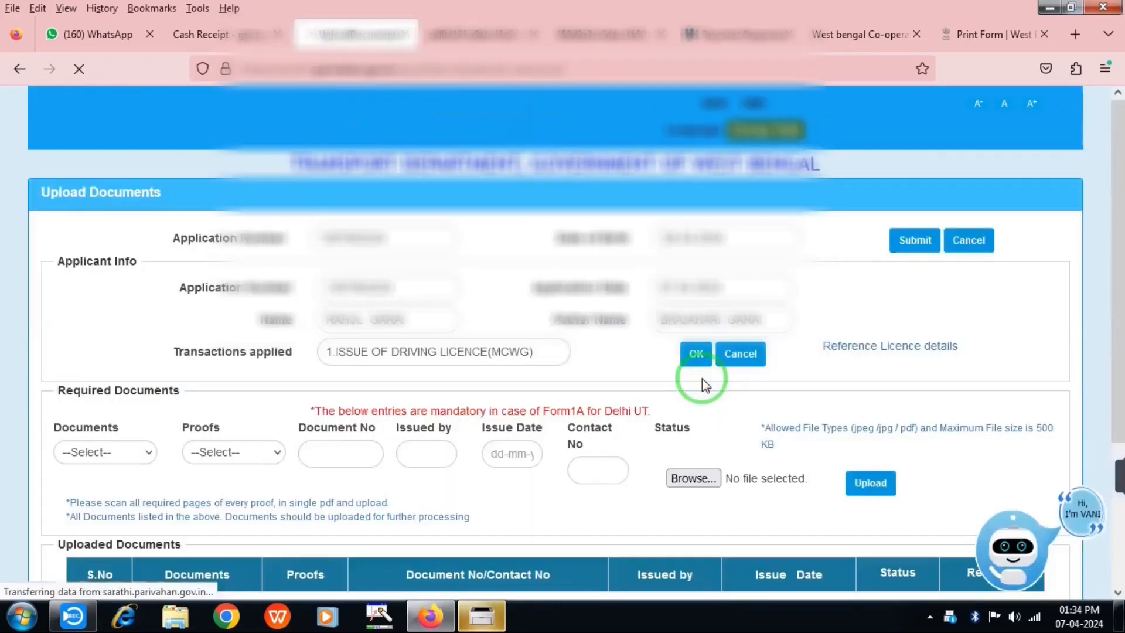
scroll(139, 416, down, 2)
click(104, 347)
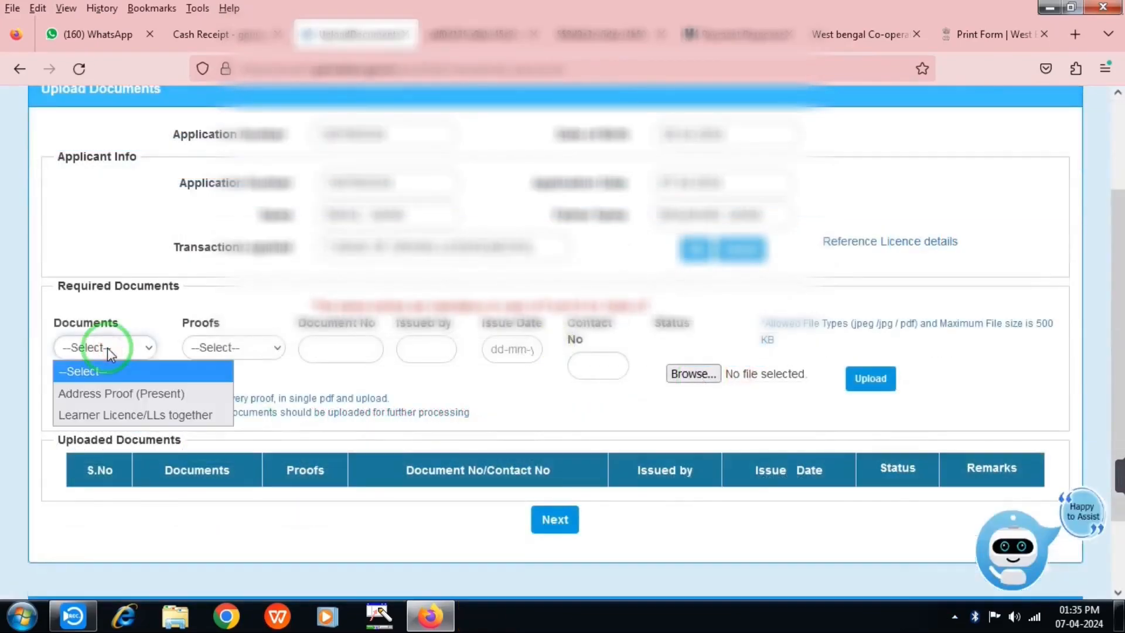
click(79, 414)
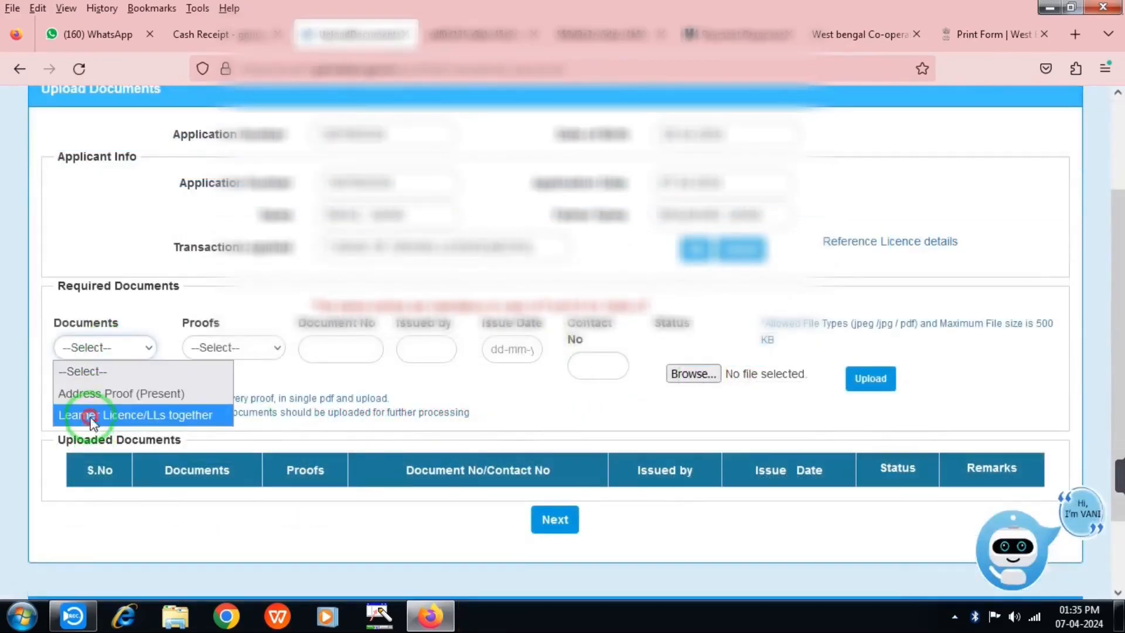
click(227, 347)
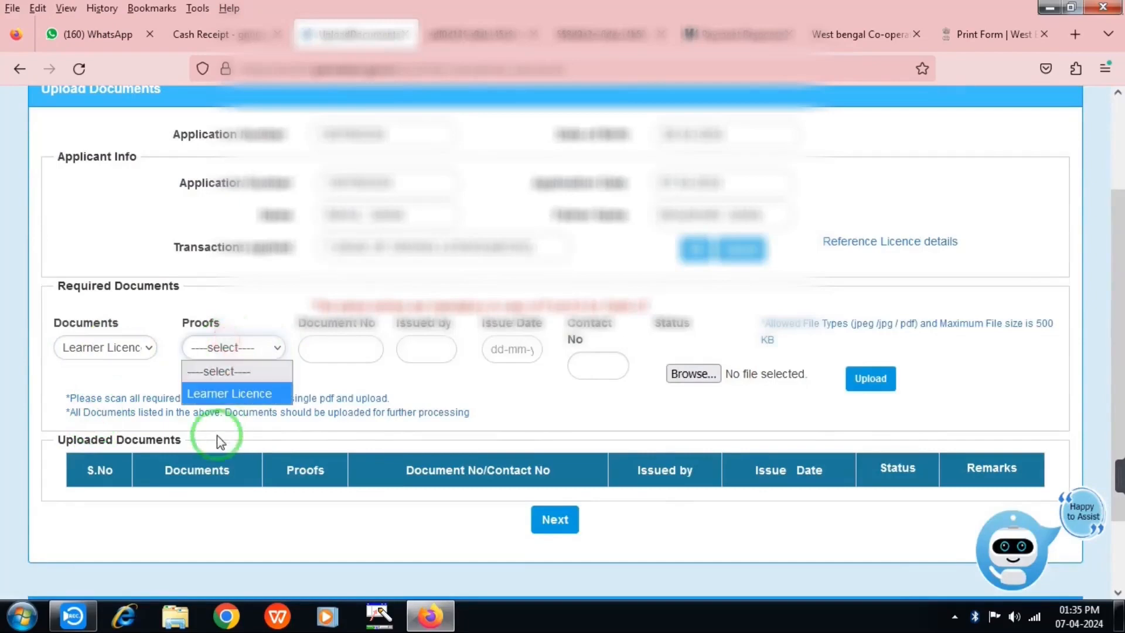
click(211, 396)
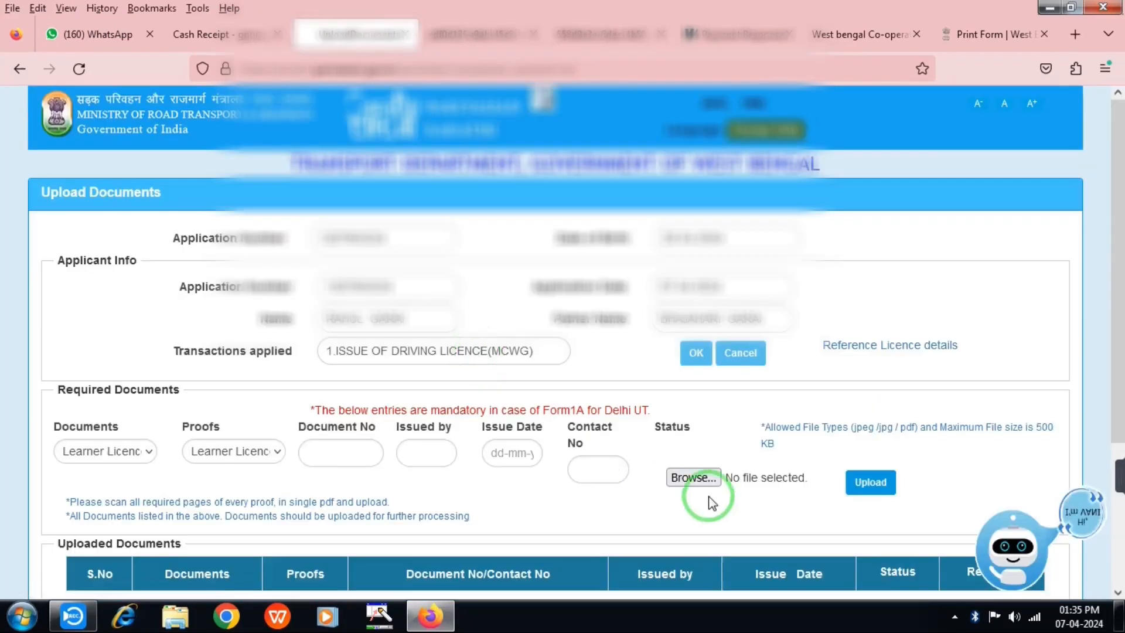
Upload and confirm the learner licence file, then add the present address proof
click(694, 478)
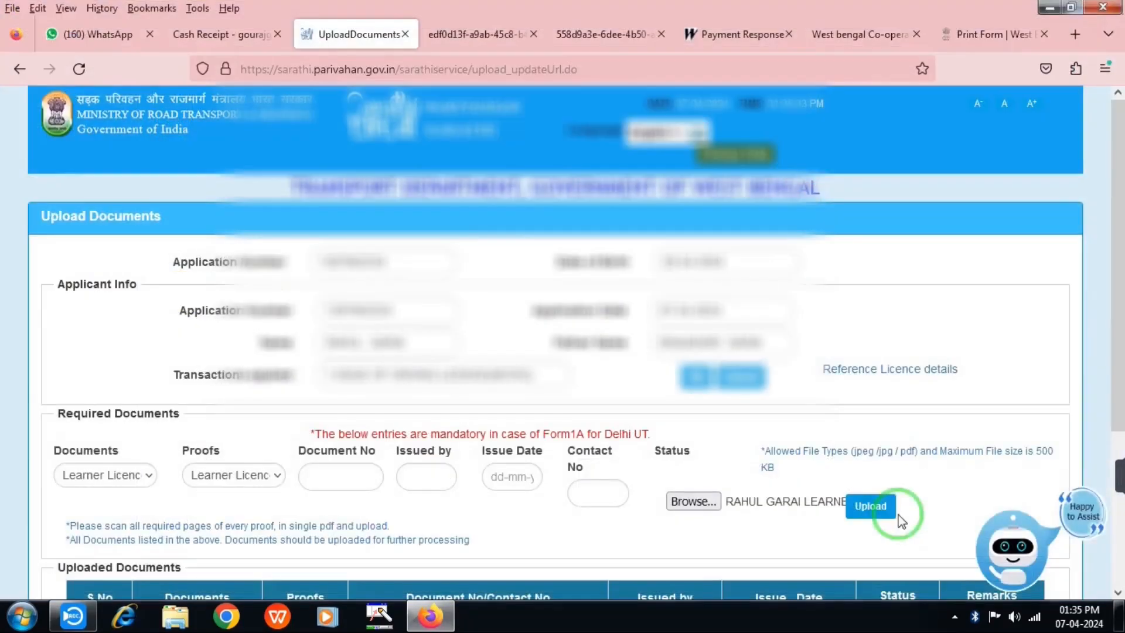
click(878, 498)
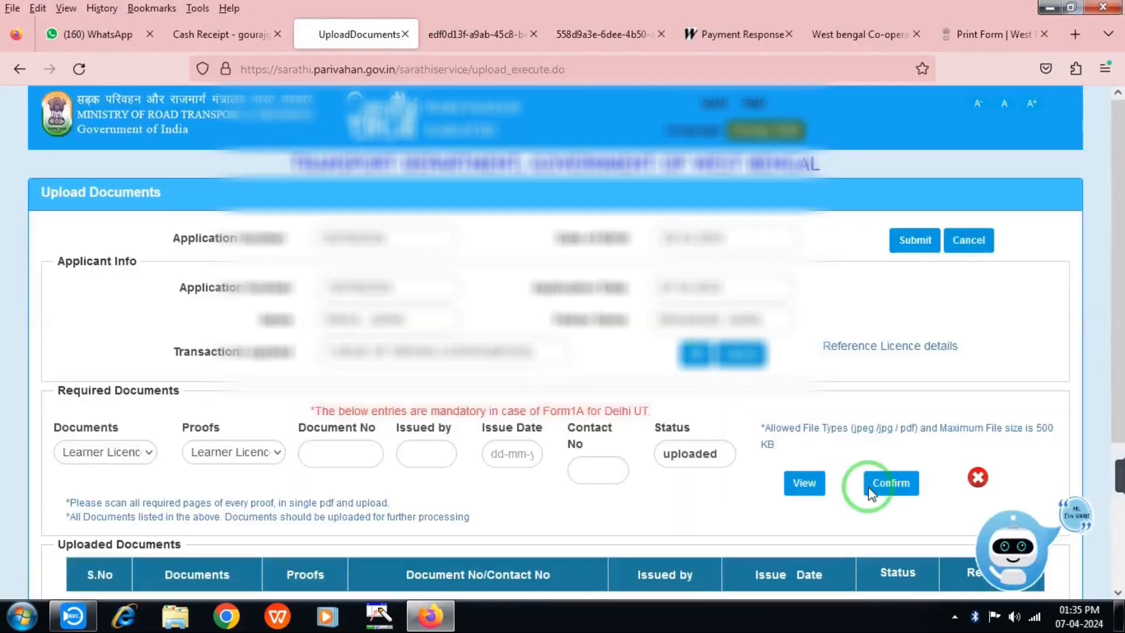
click(870, 490)
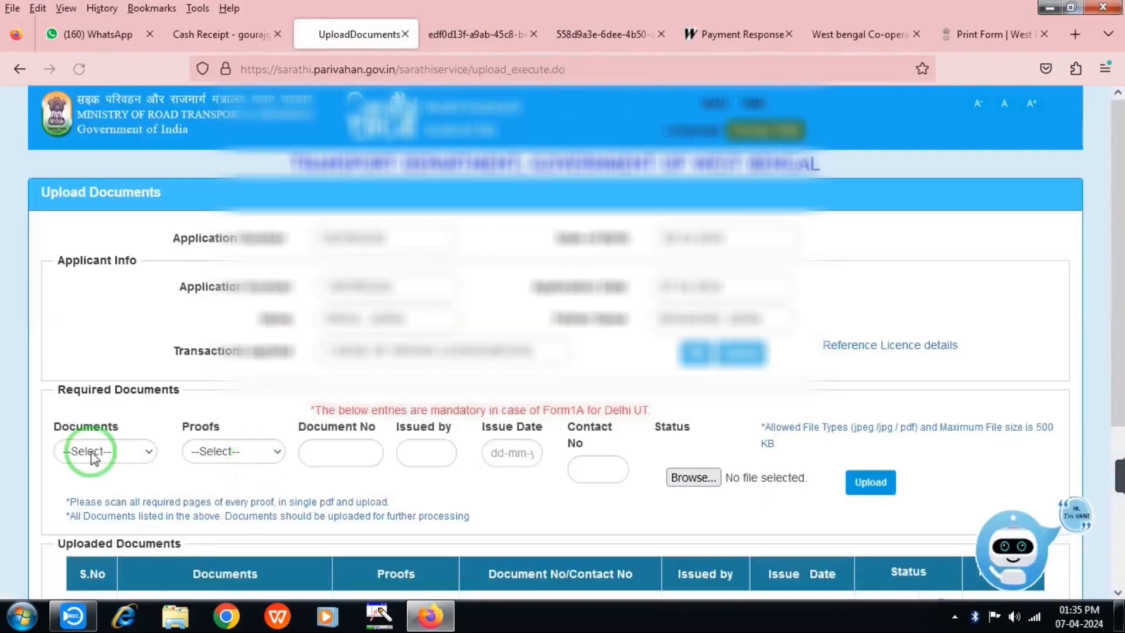
click(91, 455)
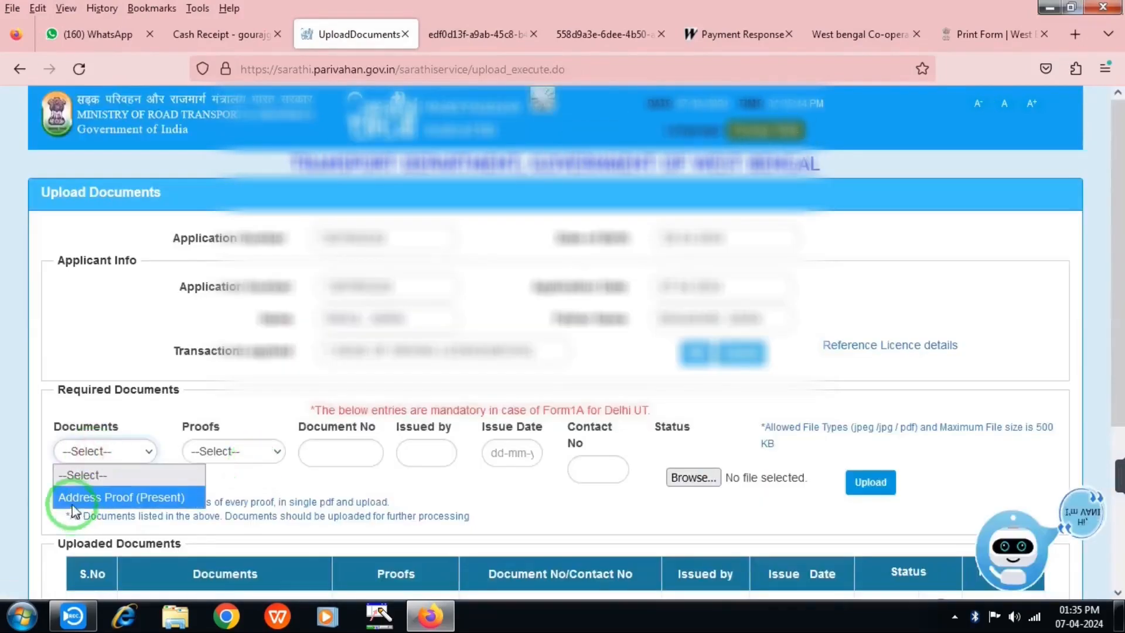
drag(1118, 282, 1120, 430)
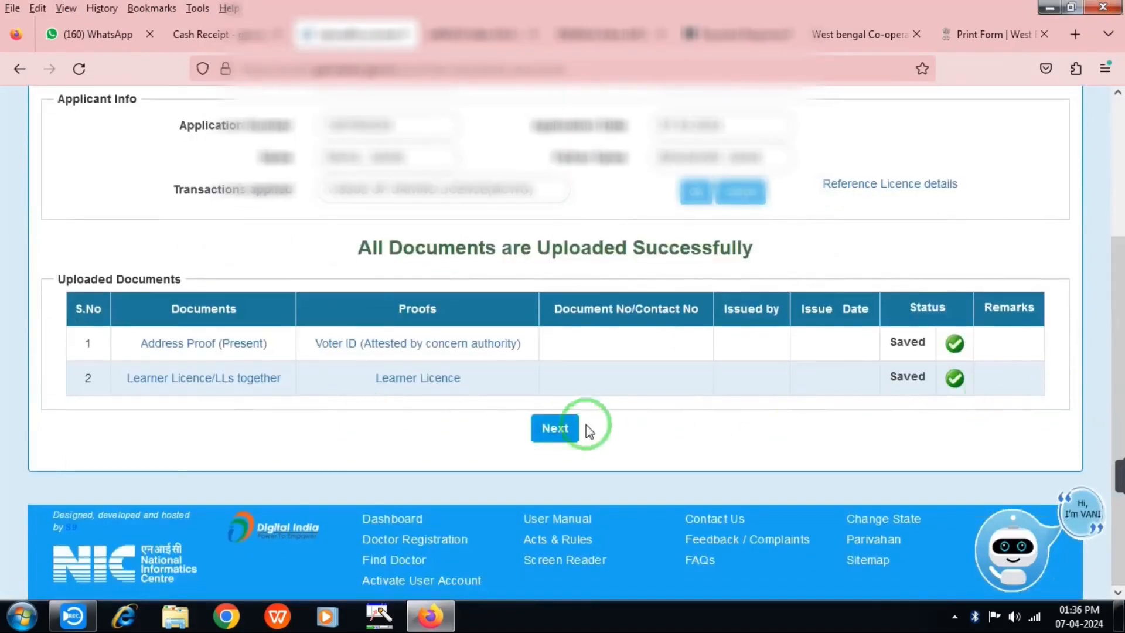
Continue past uploads, submit the status captcha, and proceed to stage 3, Fee Payment
click(551, 428)
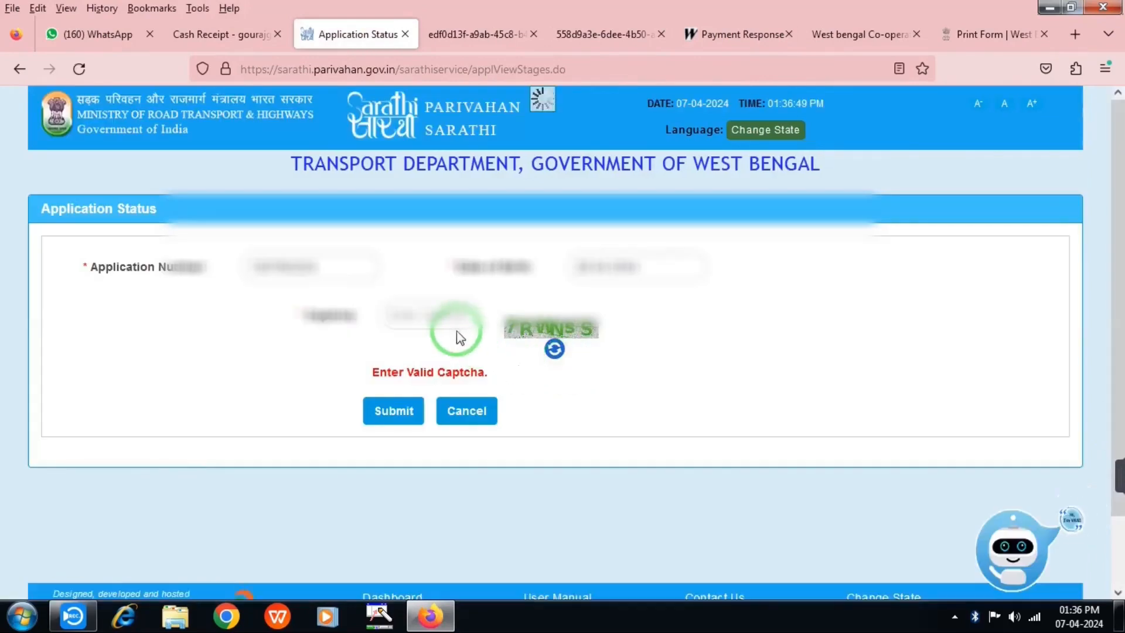
click(424, 337)
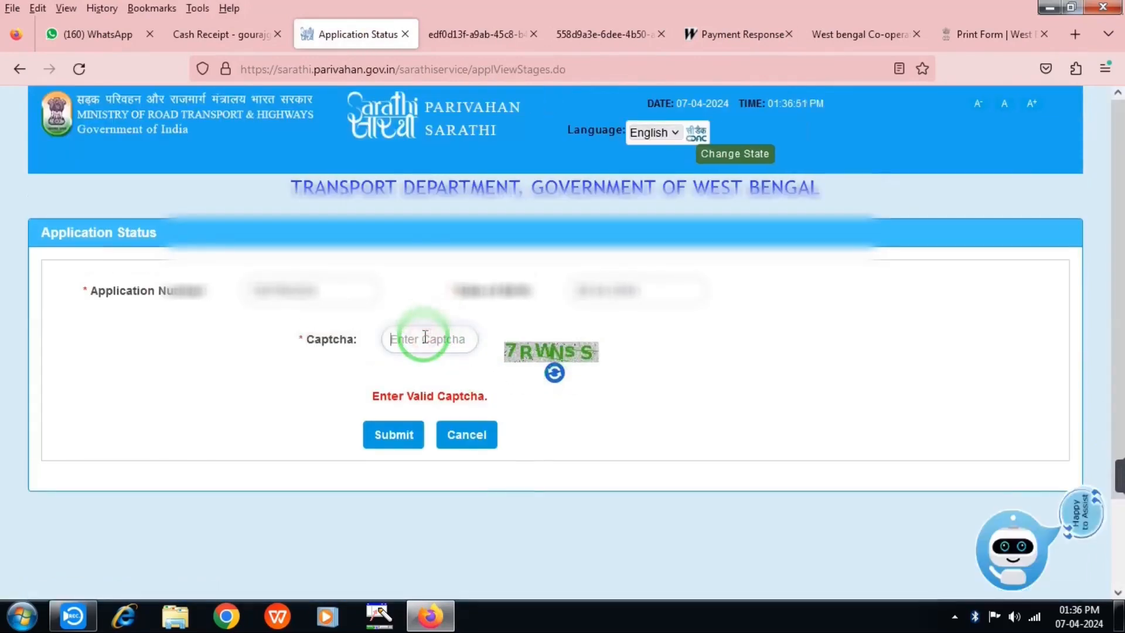
text(7R)
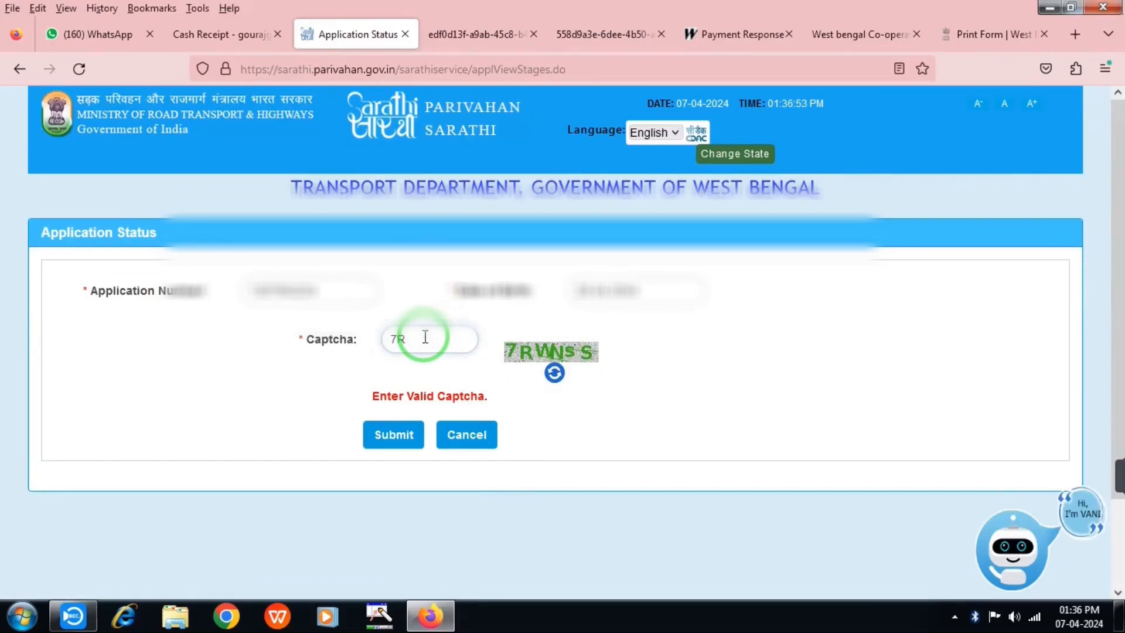
text(WNsS)
click(398, 433)
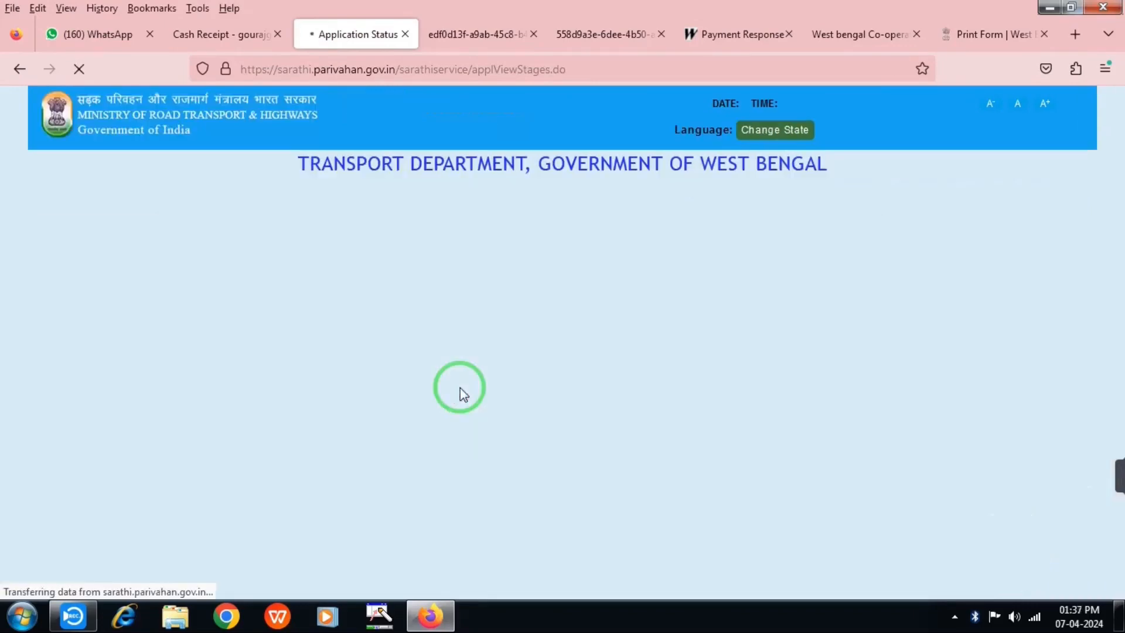
drag(1119, 224, 1119, 419)
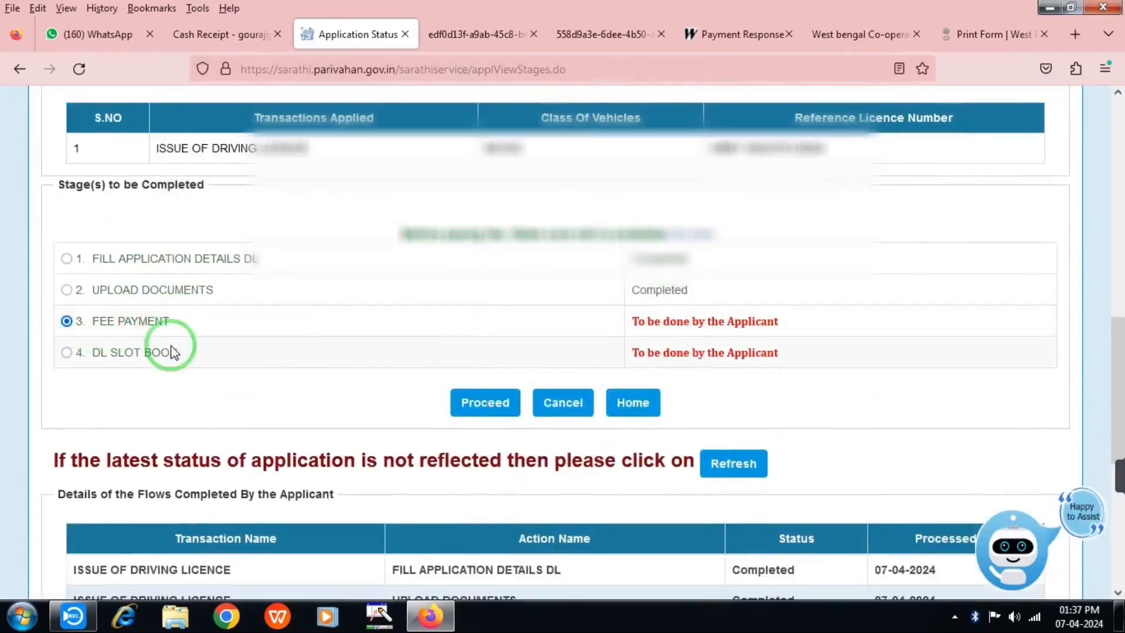
click(485, 402)
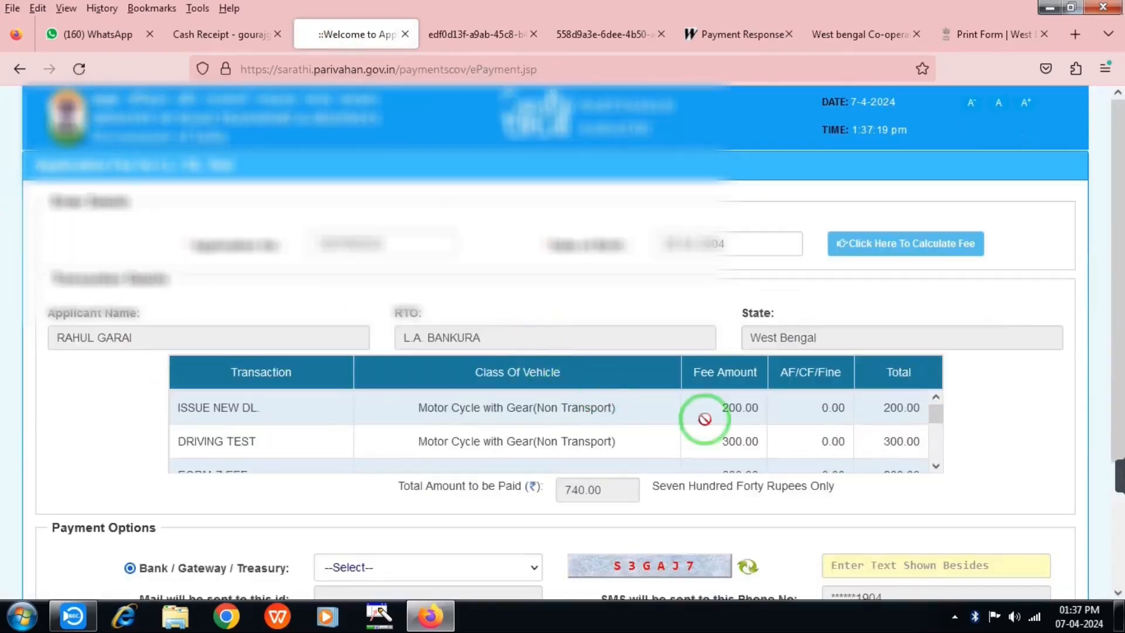
Choose GRIPS West bengal as the gateway for the ₹740.00 fee, enter the captcha, and Pay Now
scroll(1110, 367, down, 1)
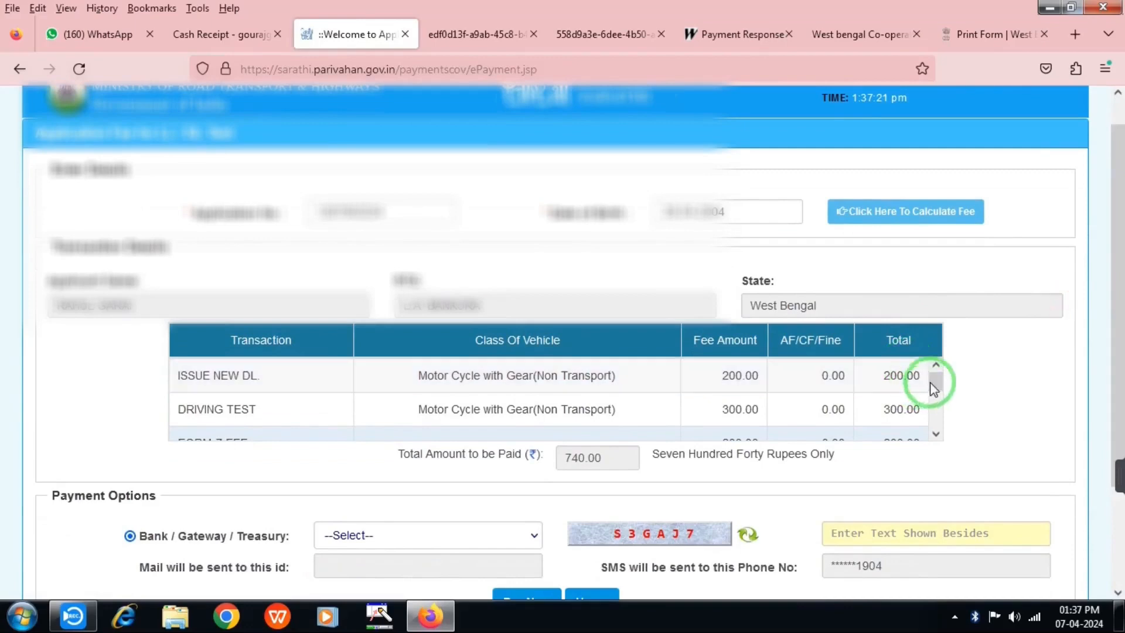
scroll(935, 389, down, 2)
scroll(936, 437, down, 2)
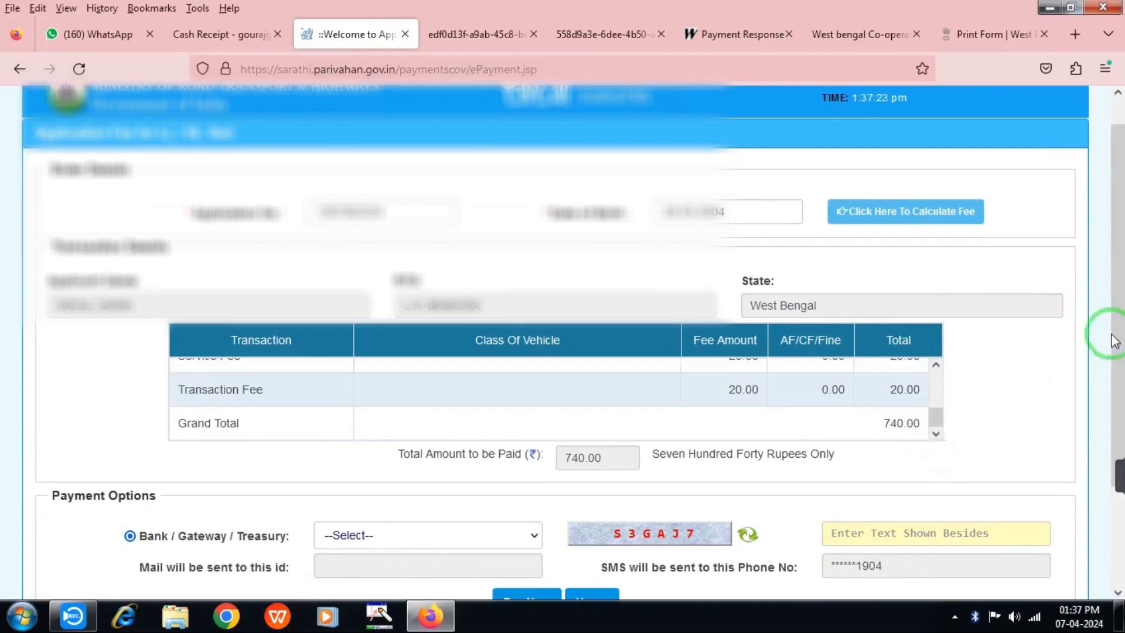
scroll(1113, 340, down, 4)
click(477, 400)
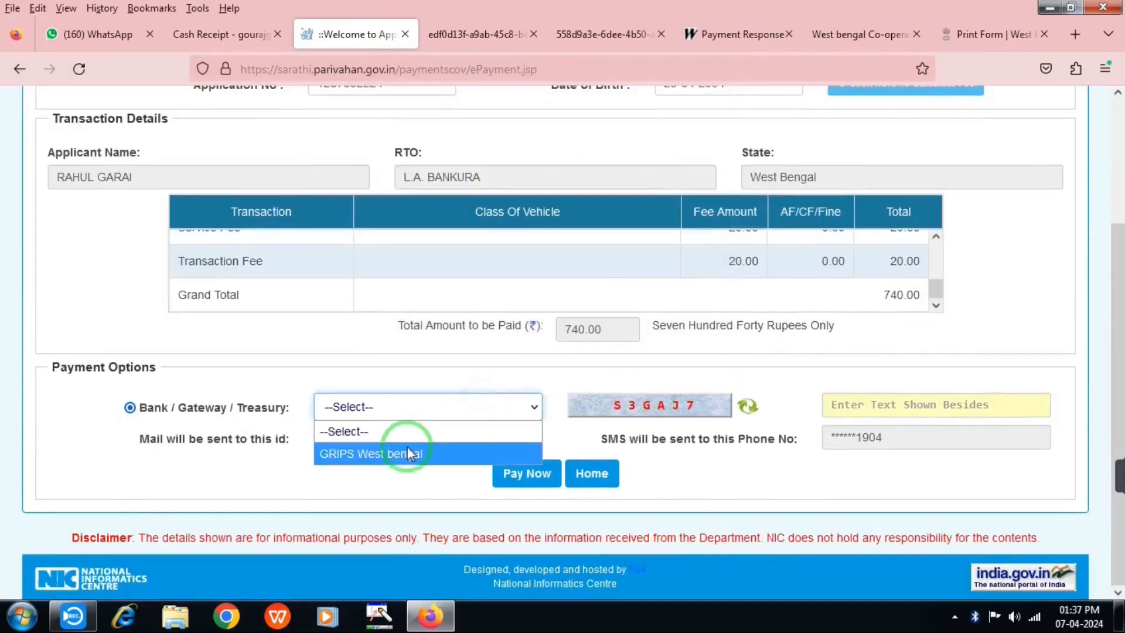
click(408, 453)
click(865, 410)
text(S3GA)
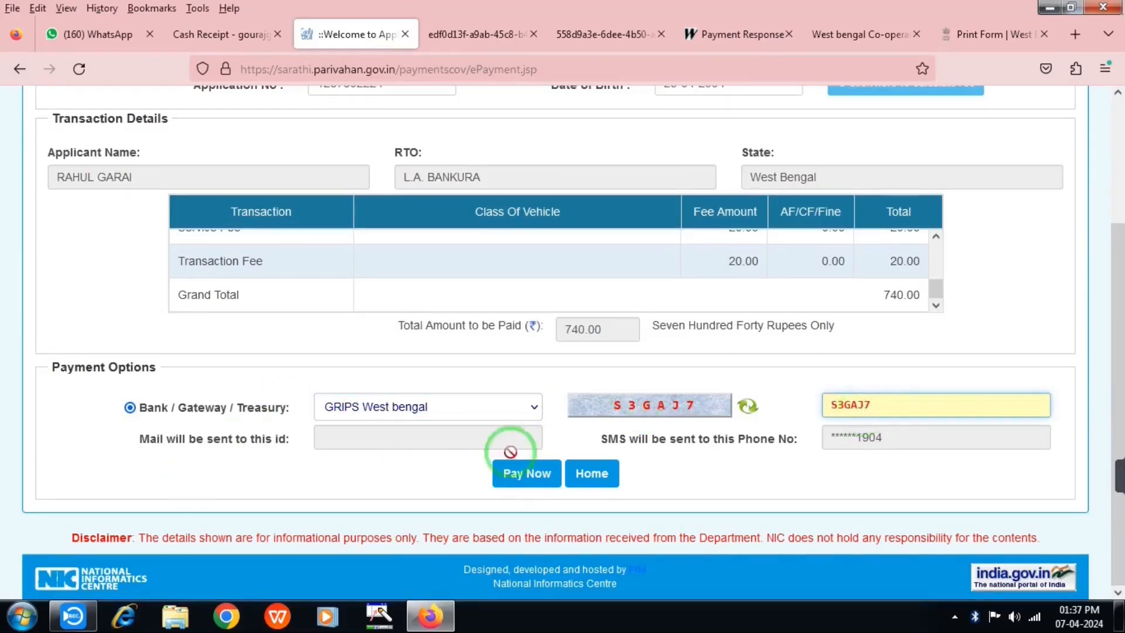
text(J7)
click(525, 490)
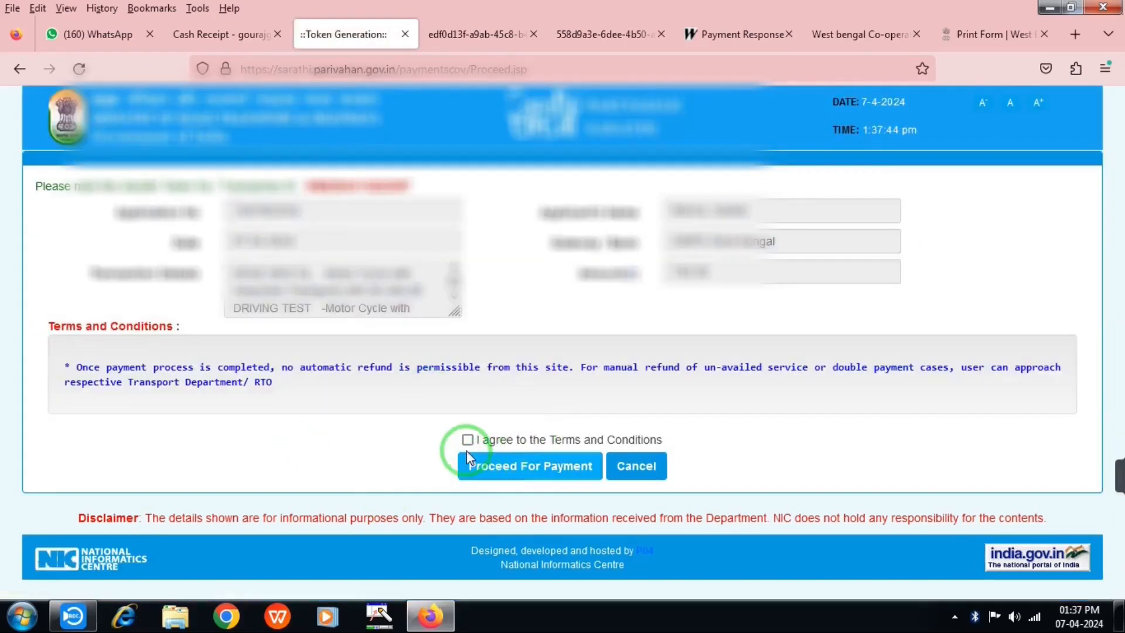
Accept the terms and conditions and proceed to the GRIPS payment page
click(467, 441)
click(502, 479)
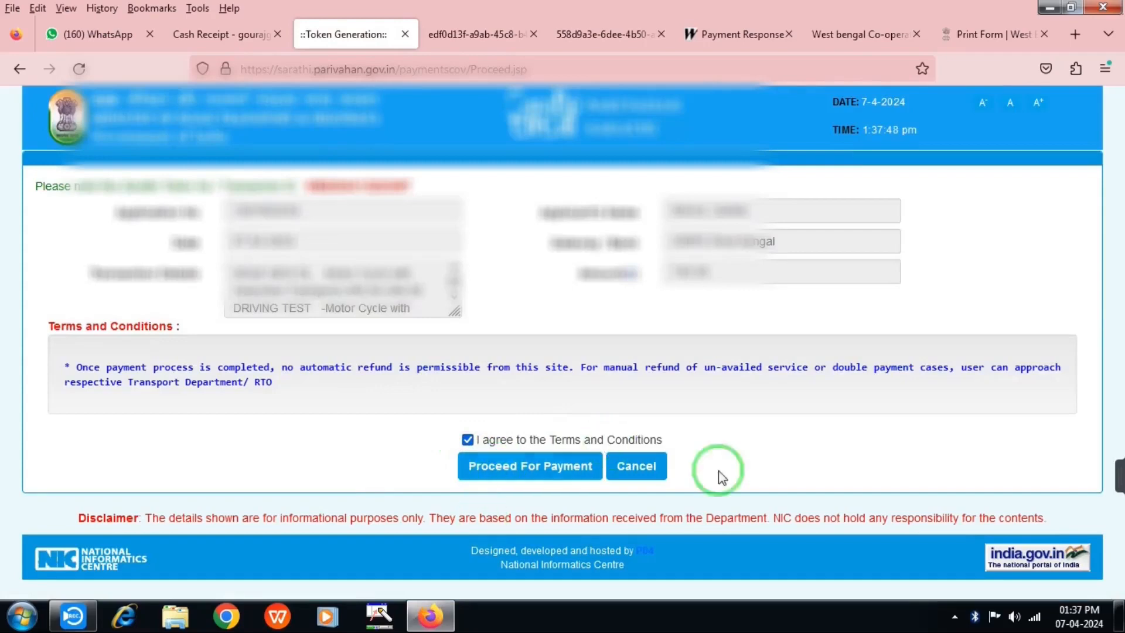
click(529, 470)
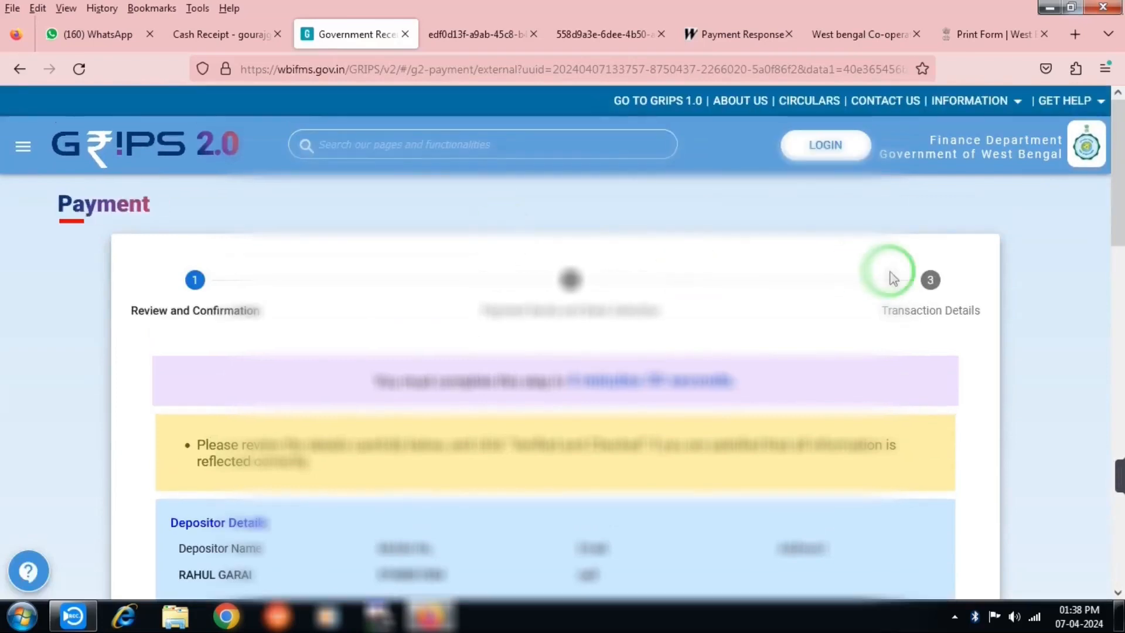
Verify the payment details and choose SBI Epay through Payment Gateway/Bank
drag(1118, 213, 1092, 440)
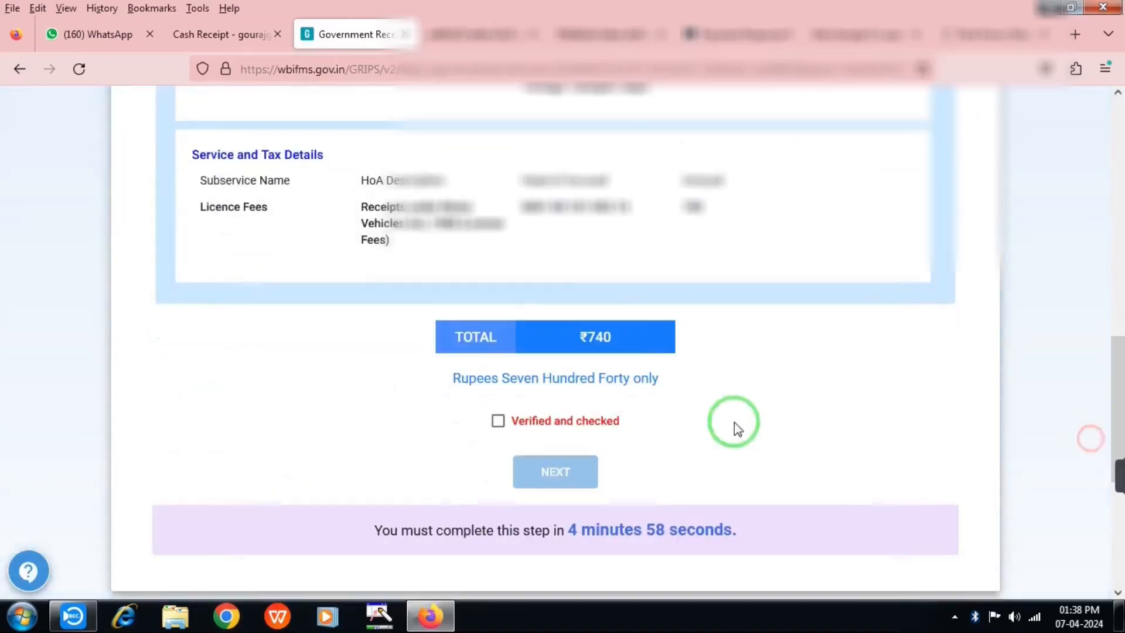
click(498, 421)
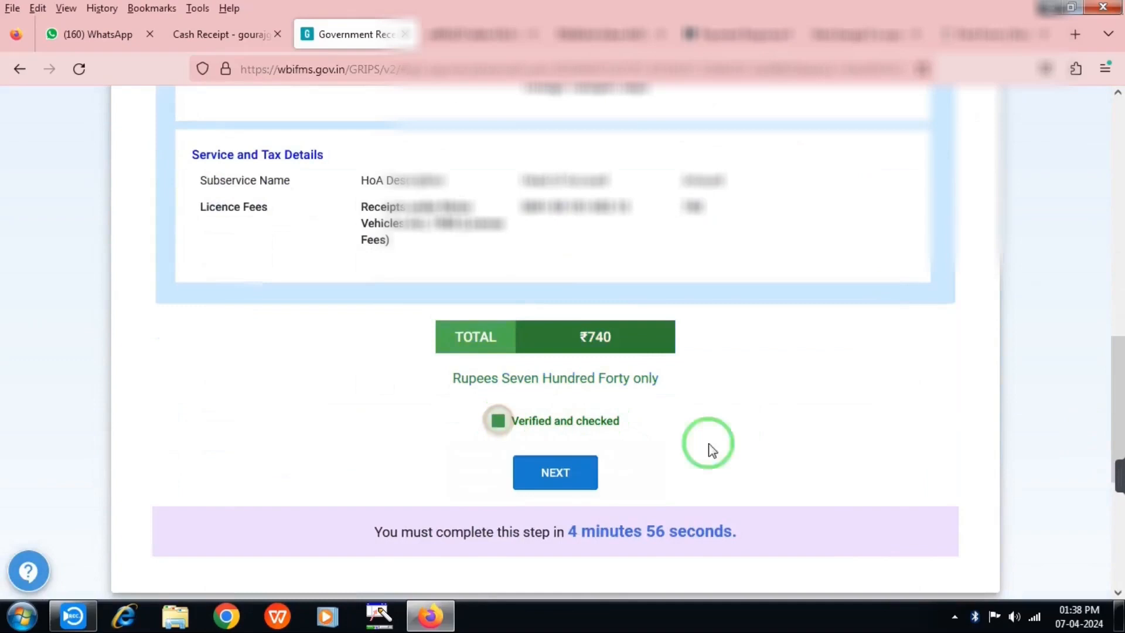
click(563, 477)
click(372, 289)
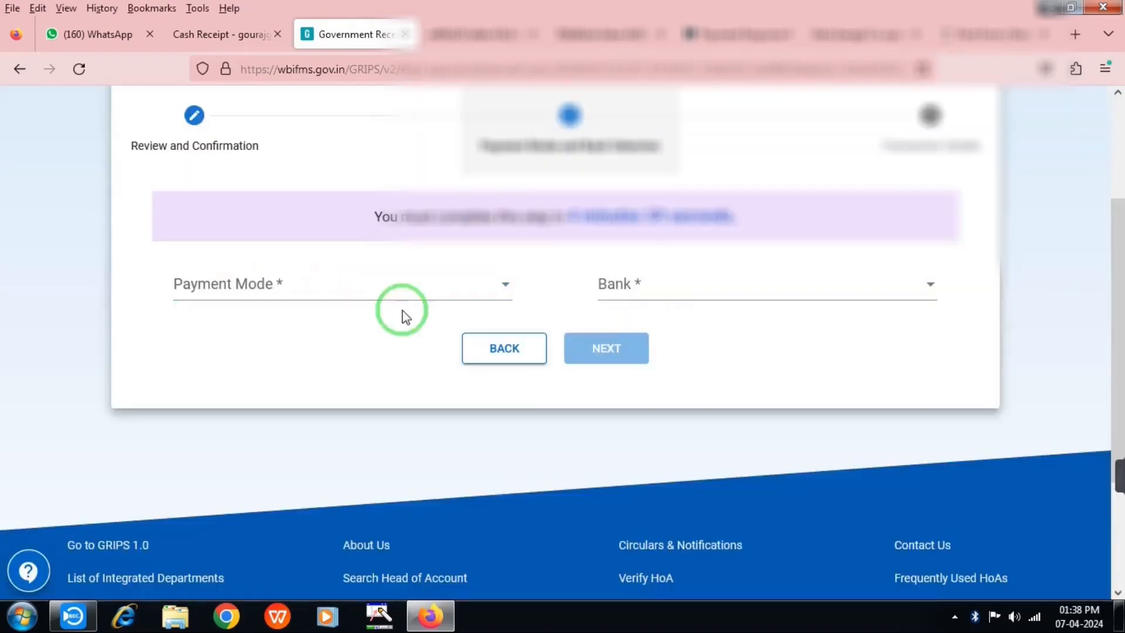
click(344, 293)
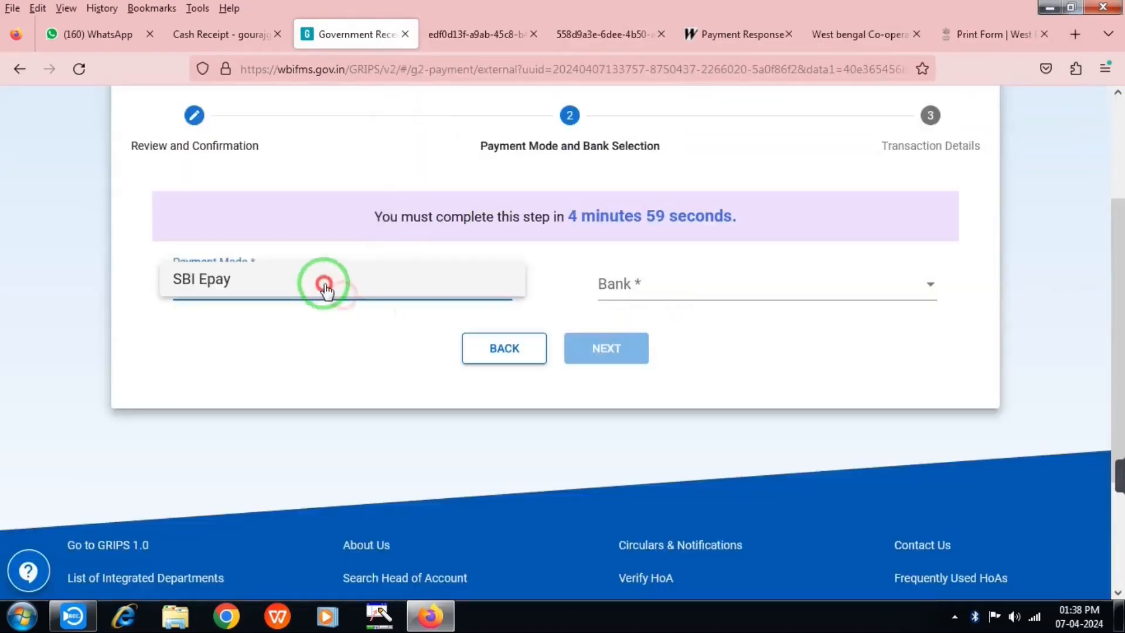
click(325, 287)
click(673, 293)
click(666, 290)
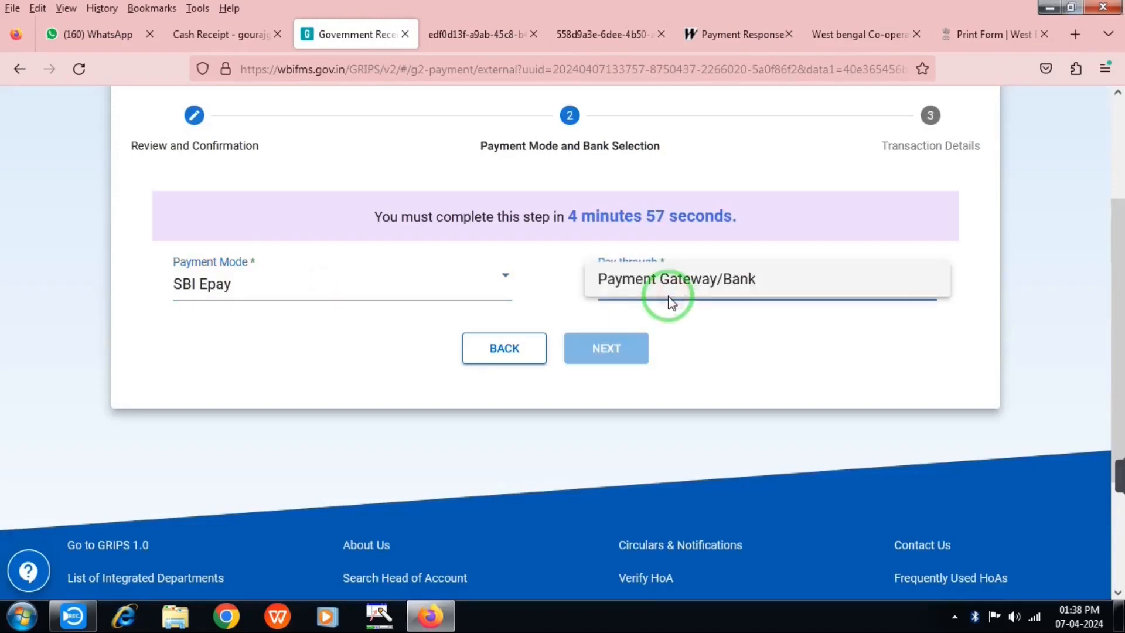
click(668, 288)
click(623, 356)
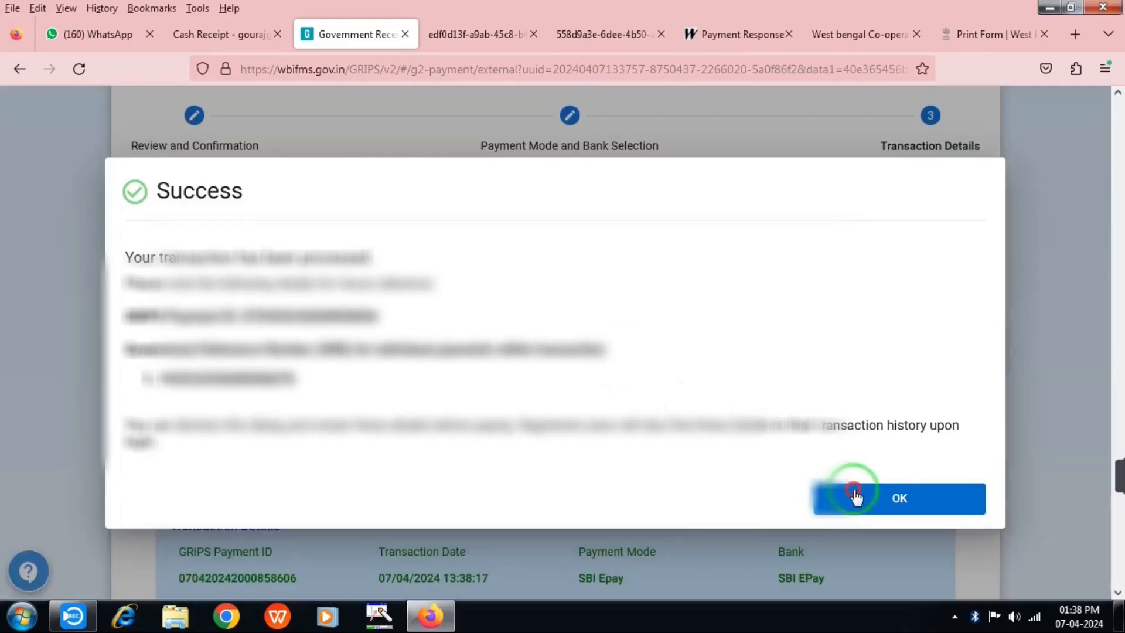
Accept the generated payment ID and proceed to pay the fee at the bank
click(854, 496)
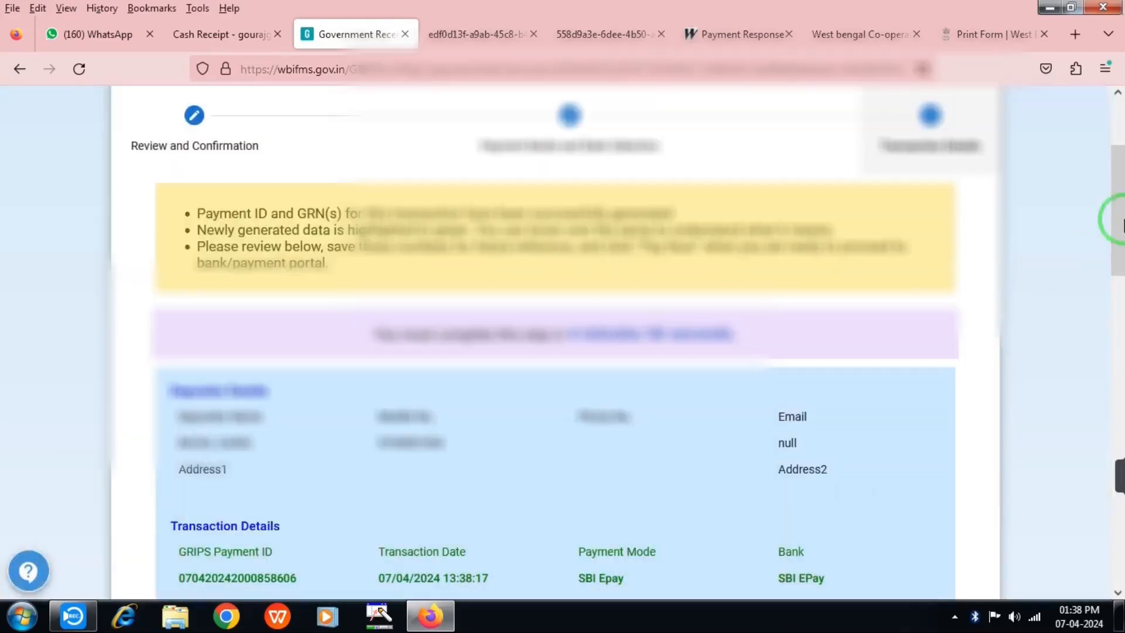
drag(1116, 219, 1099, 482)
click(632, 331)
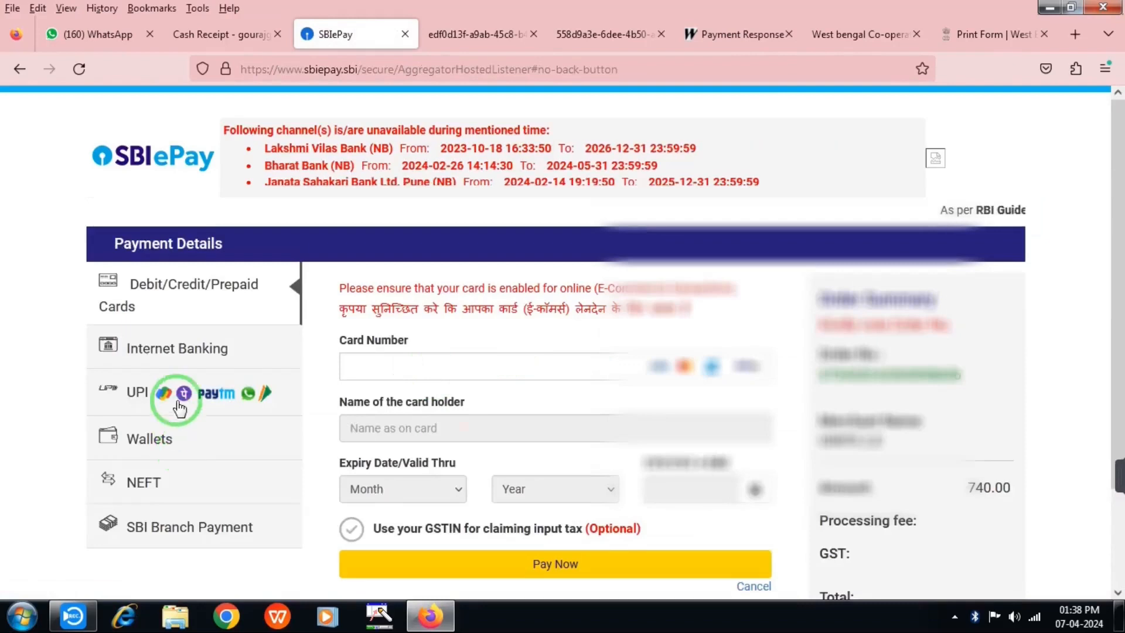
Pay the 740.00 fee in SBIePay using UPI with a QR code
click(180, 409)
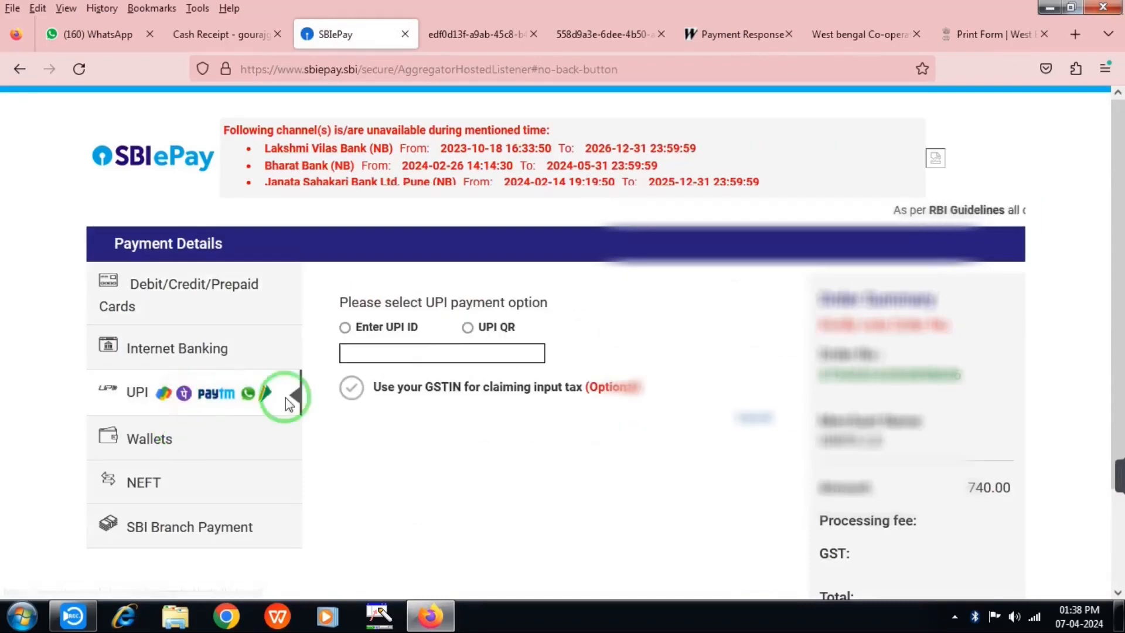
click(467, 328)
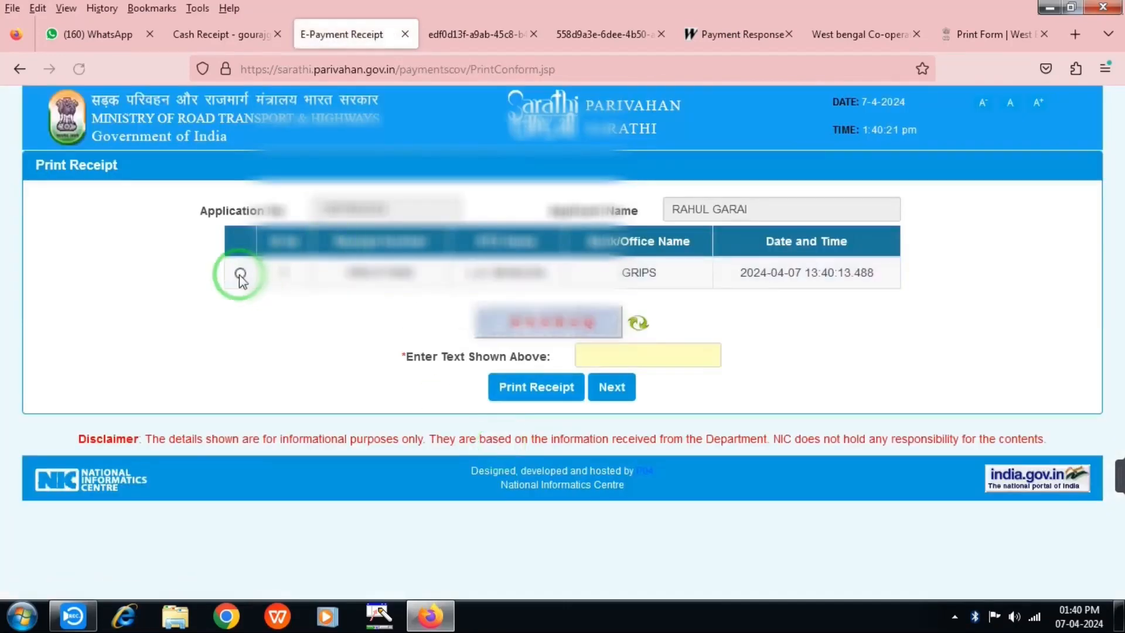
Generate the GRIPS fee receipt with the captcha, then return to the Sarathi tab
click(240, 273)
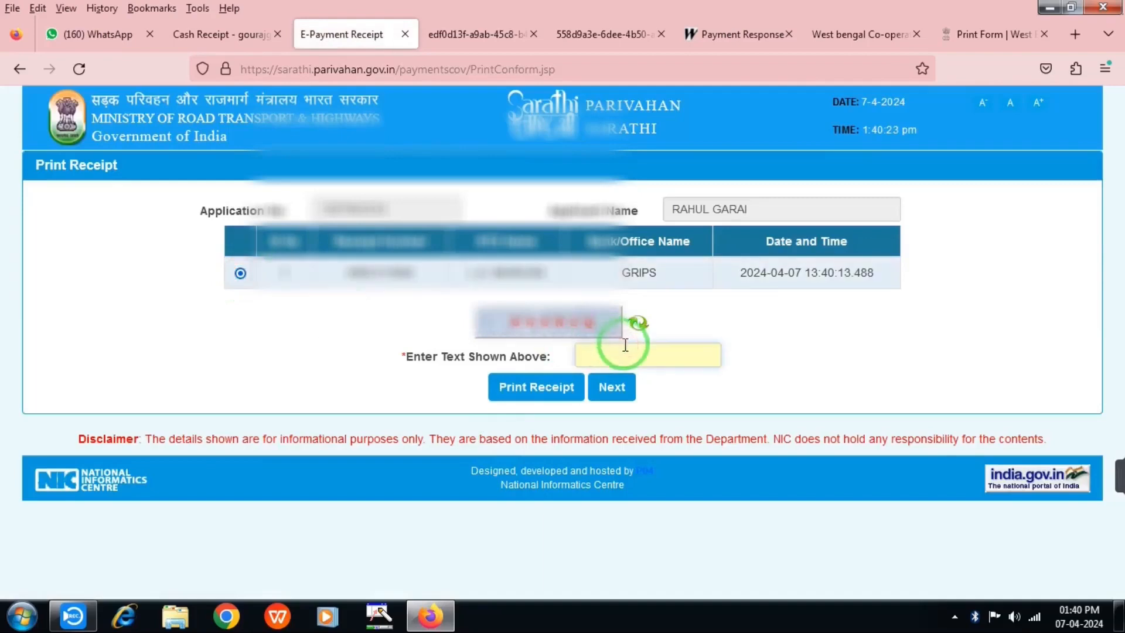
text(G4EN2Q)
click(555, 390)
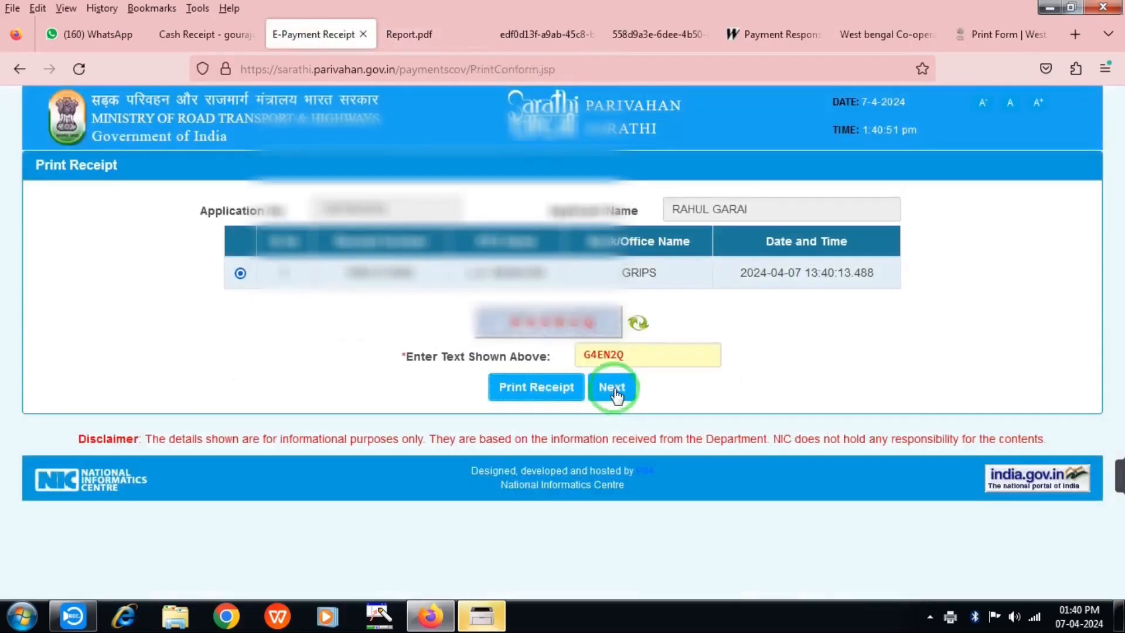
click(609, 387)
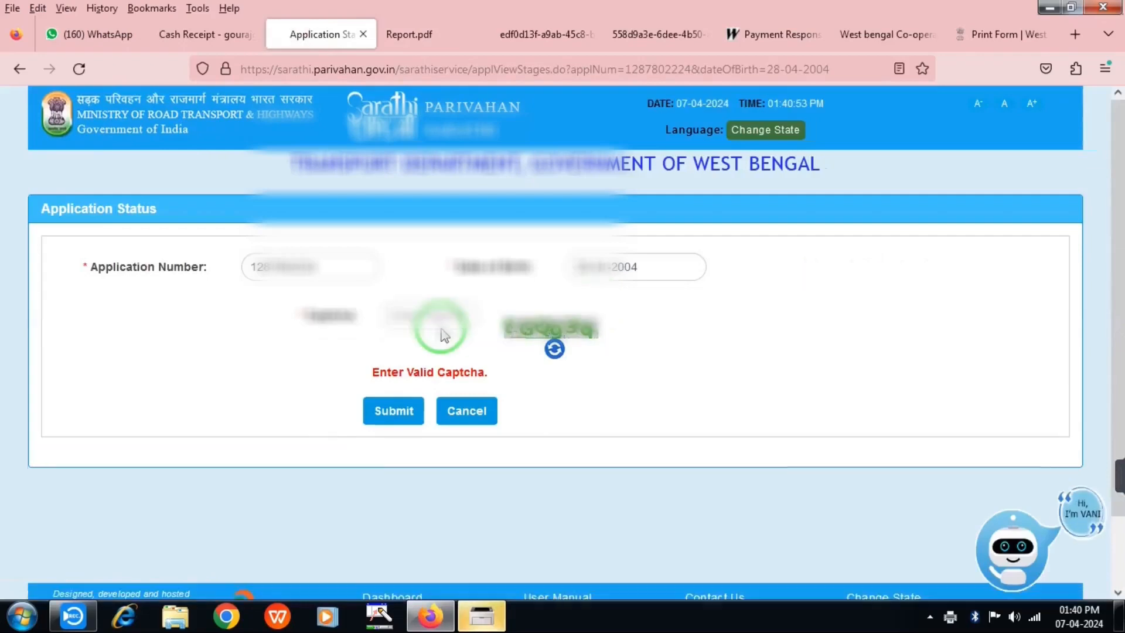
Submit the captcha for the application status and proceed with the DL SLOT BOOK stage
click(440, 322)
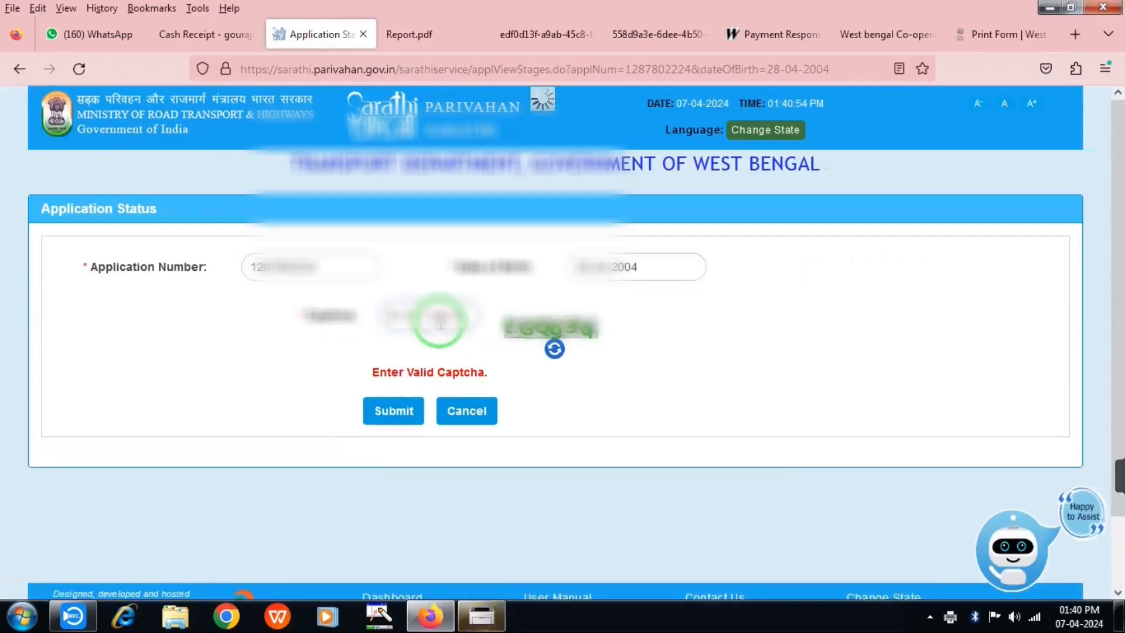
text(tG)
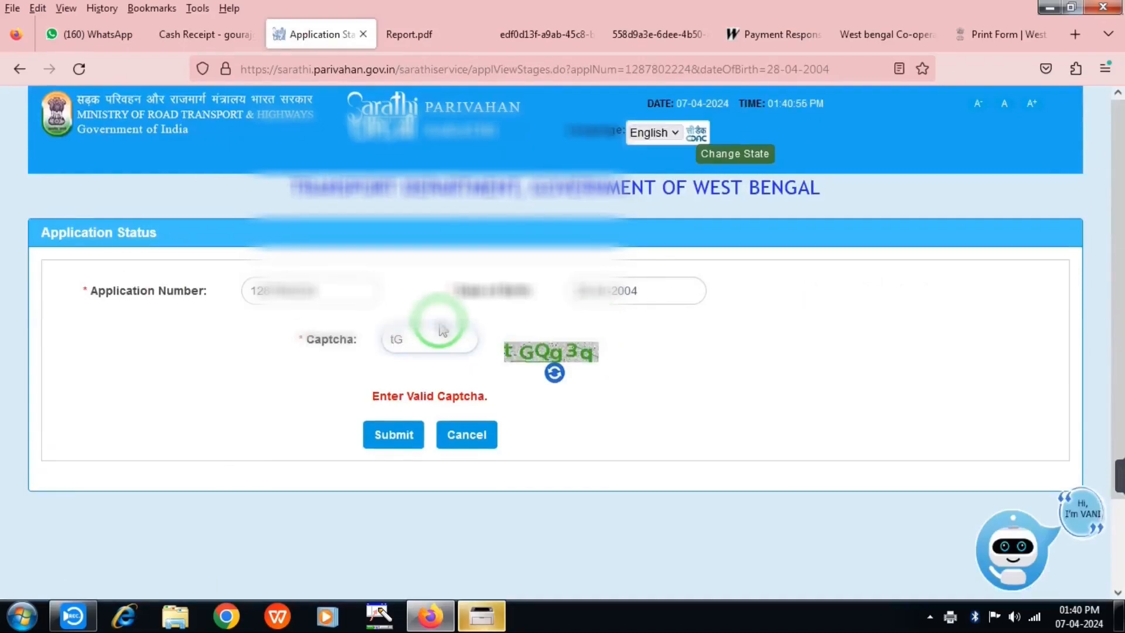
text(Qg3q)
click(390, 434)
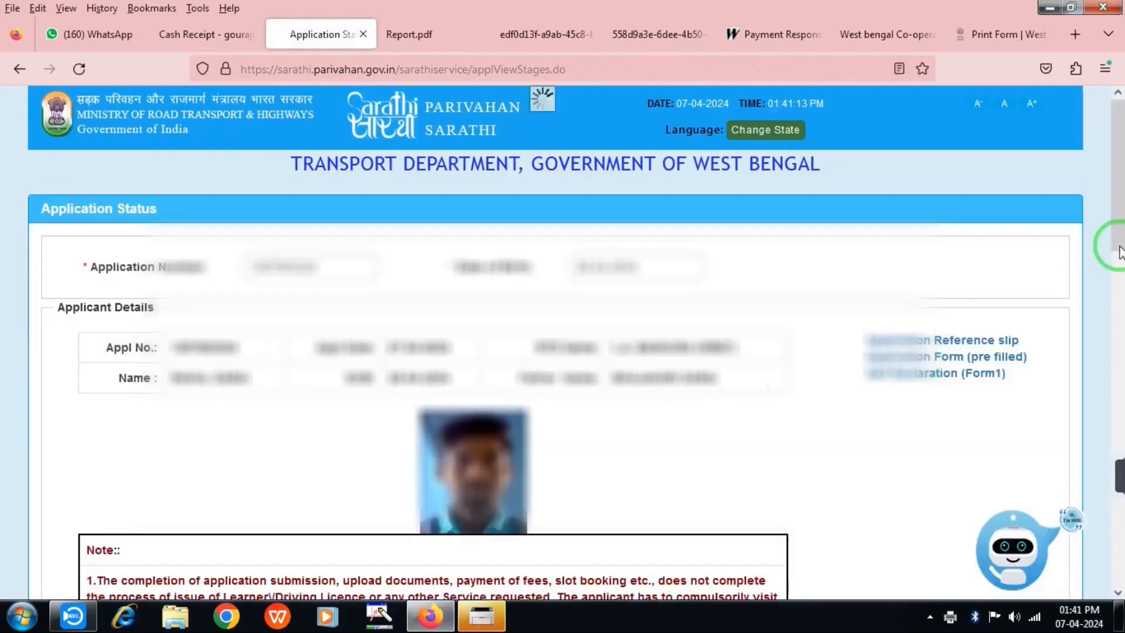
drag(1113, 244, 1120, 328)
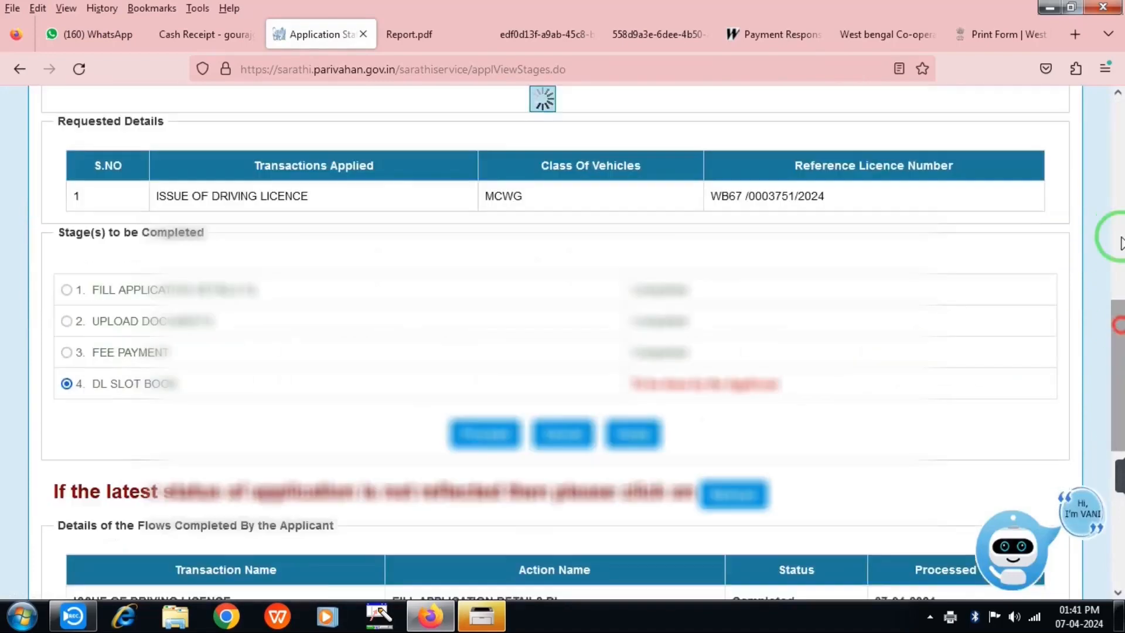
click(485, 434)
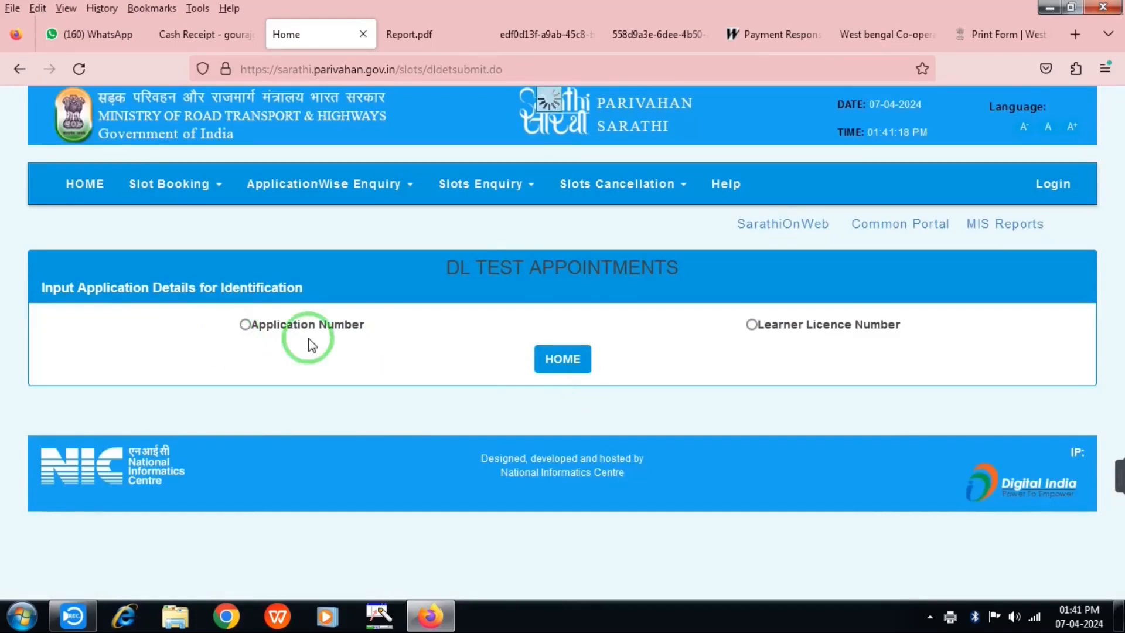
Identify the applicant by application number, select the MCWG class, and go to test slot booking
click(245, 324)
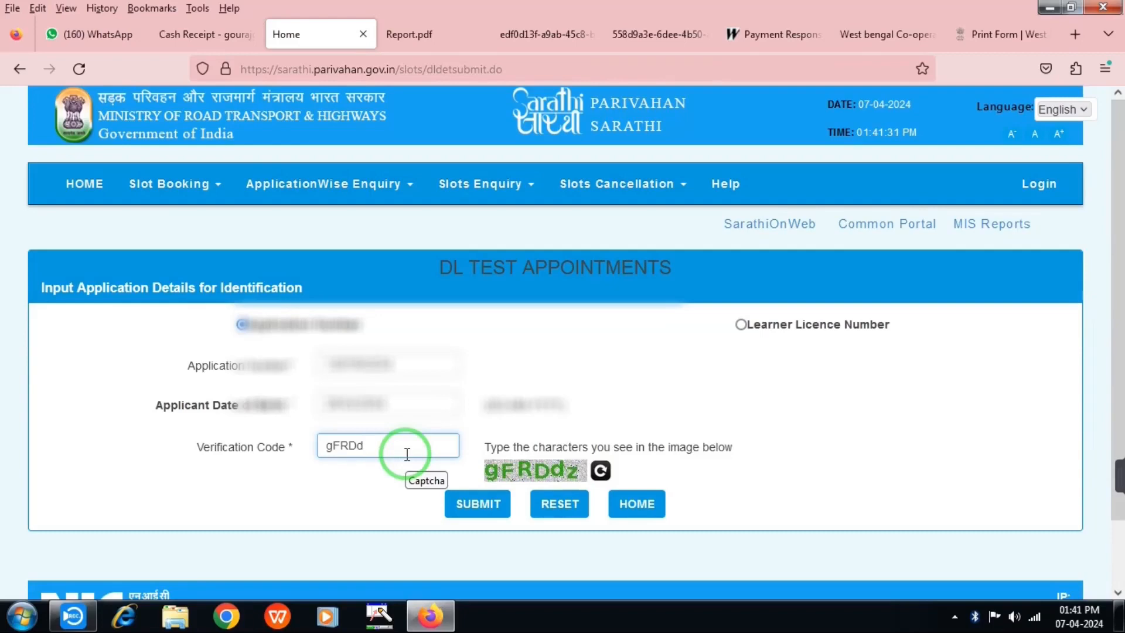
click(473, 503)
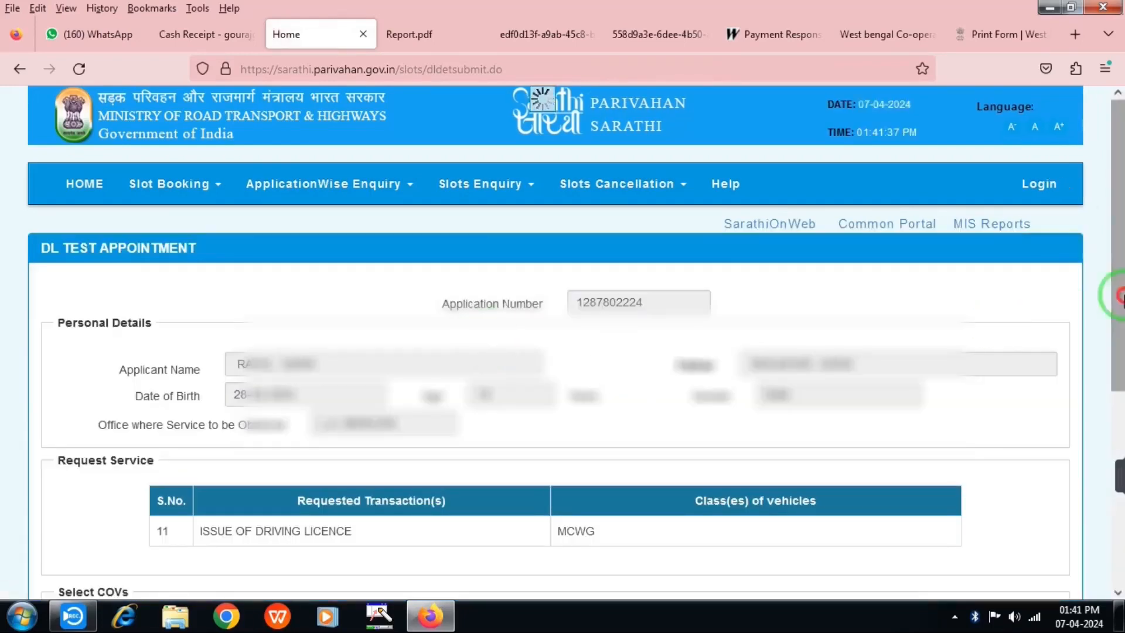
drag(1119, 297, 1119, 494)
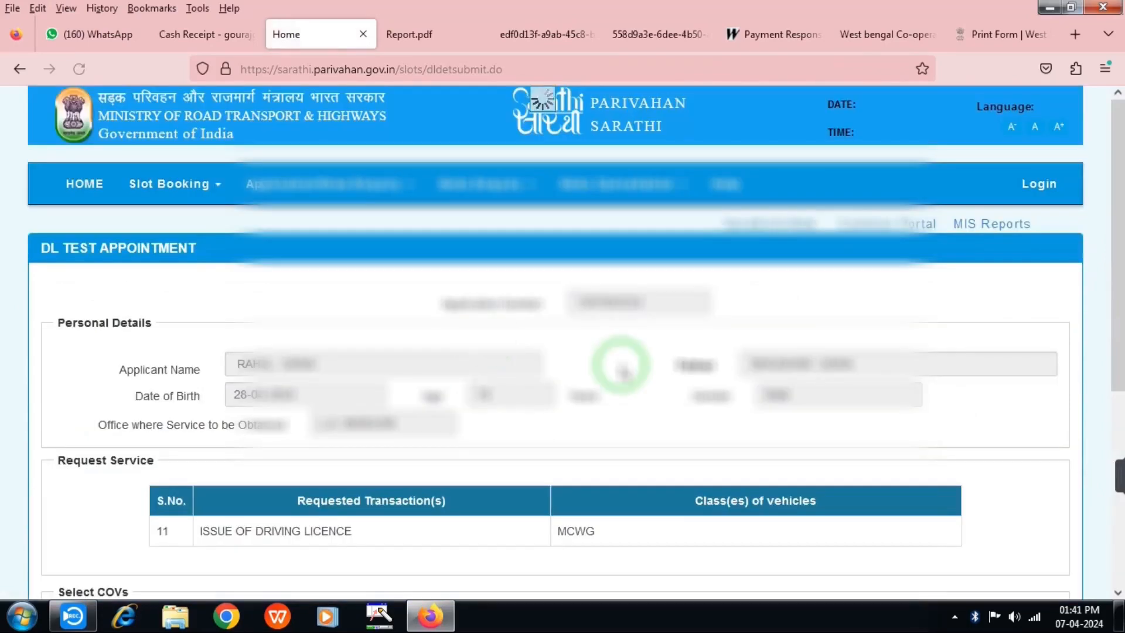
drag(1117, 259, 1116, 463)
click(338, 374)
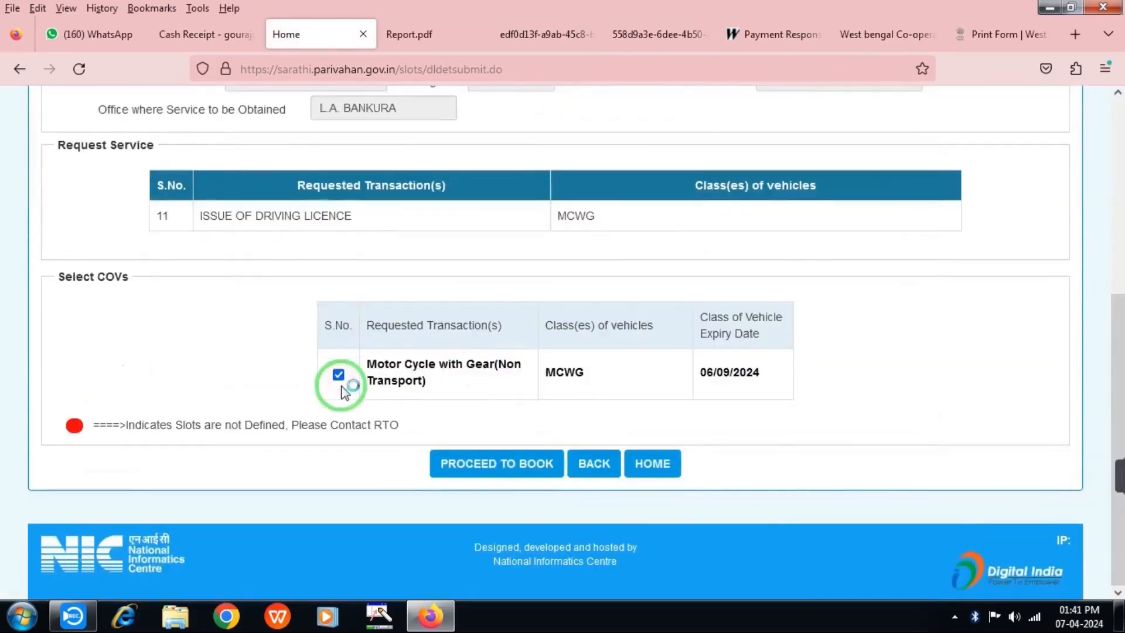
click(522, 472)
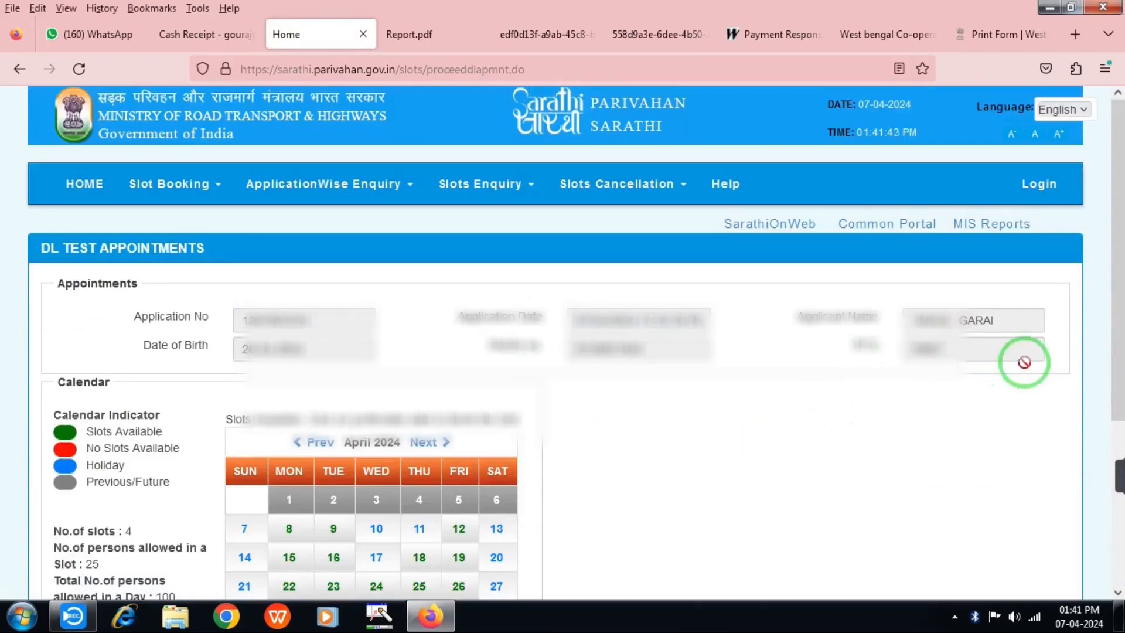
Book the 12.00-12.30 MCWG test slot on 09-04-2024
drag(1116, 317, 1118, 449)
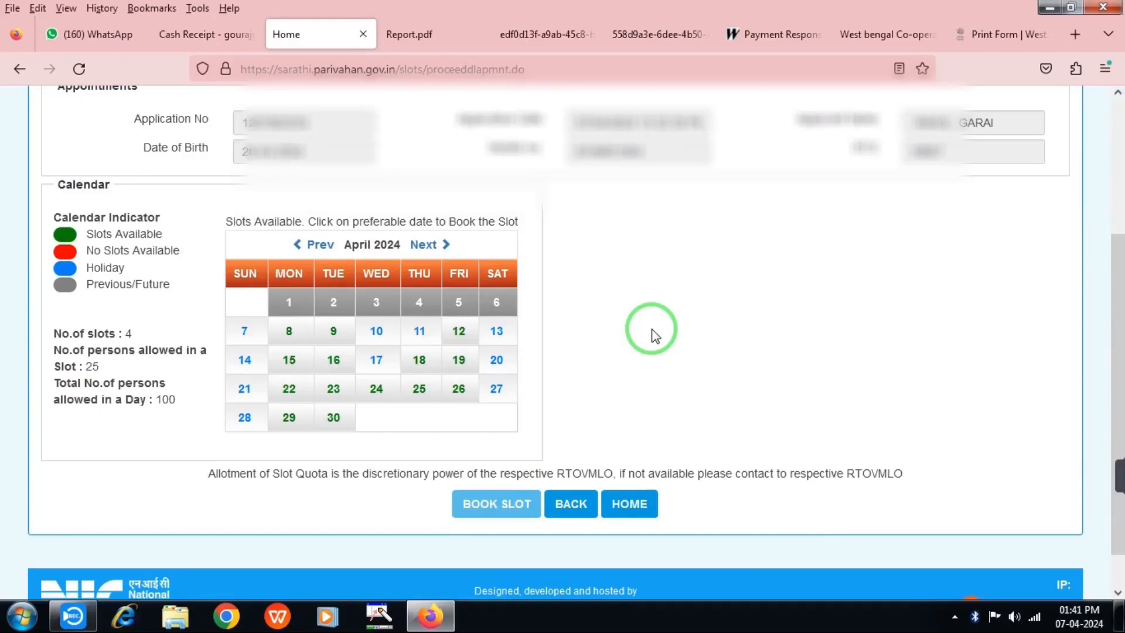
click(336, 337)
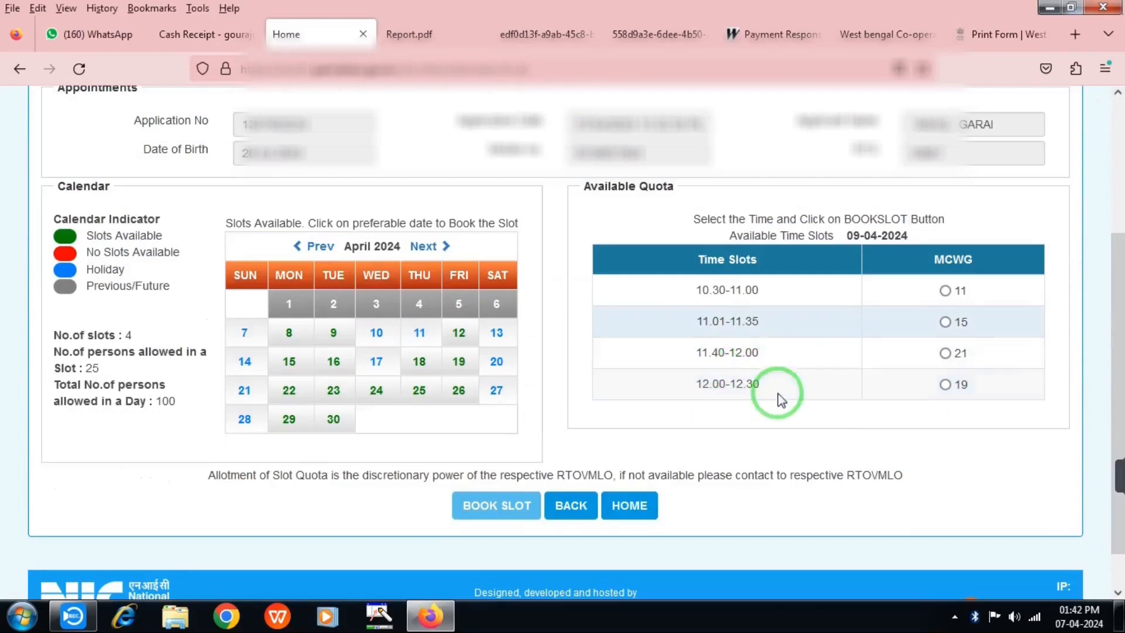
click(946, 384)
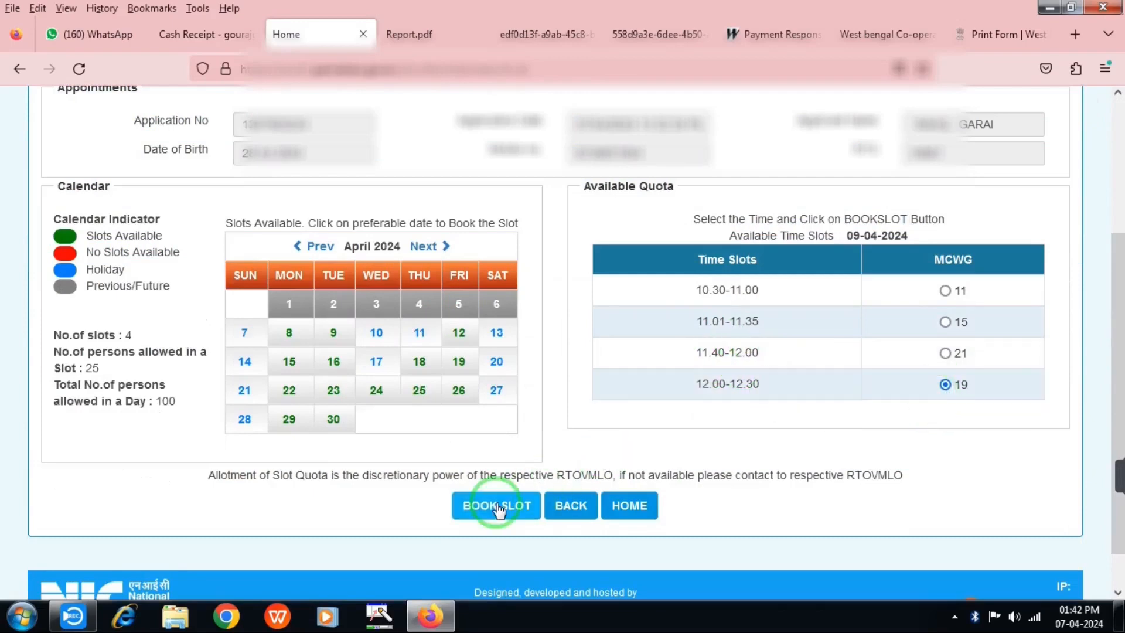
click(495, 506)
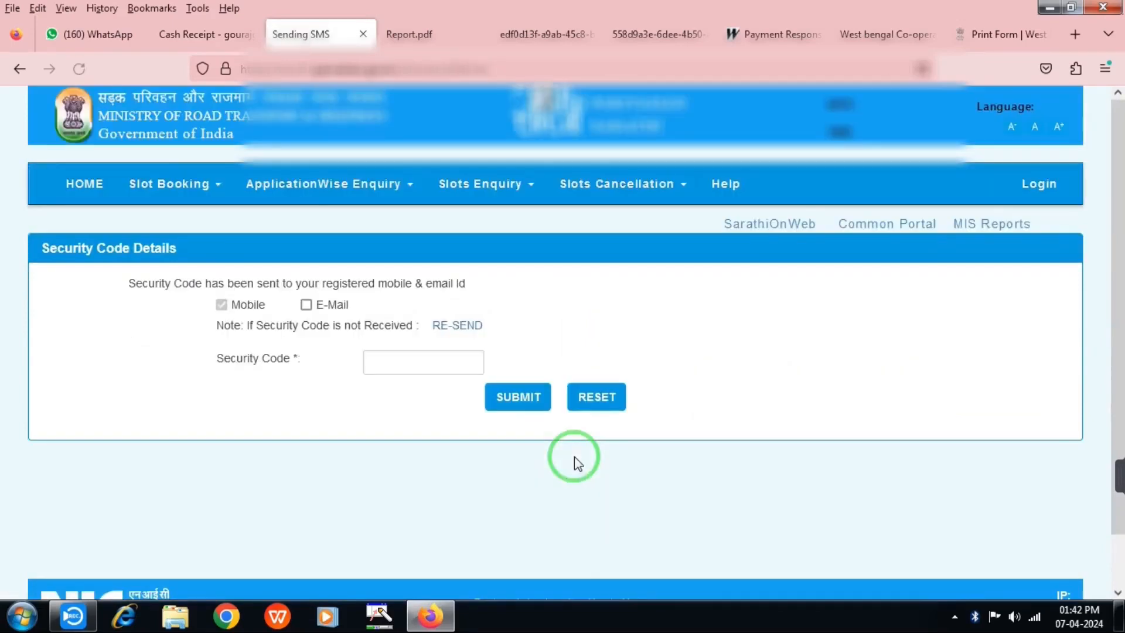
Submit the SMS security code and confirm the MCWG slot booking at RTO BANKURA
click(426, 362)
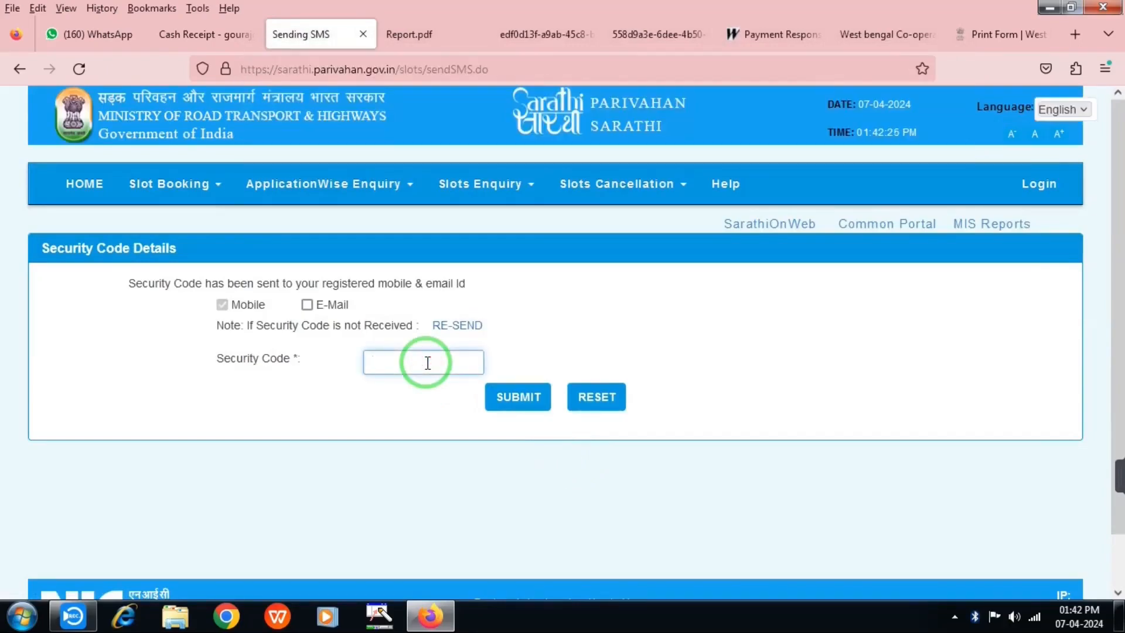
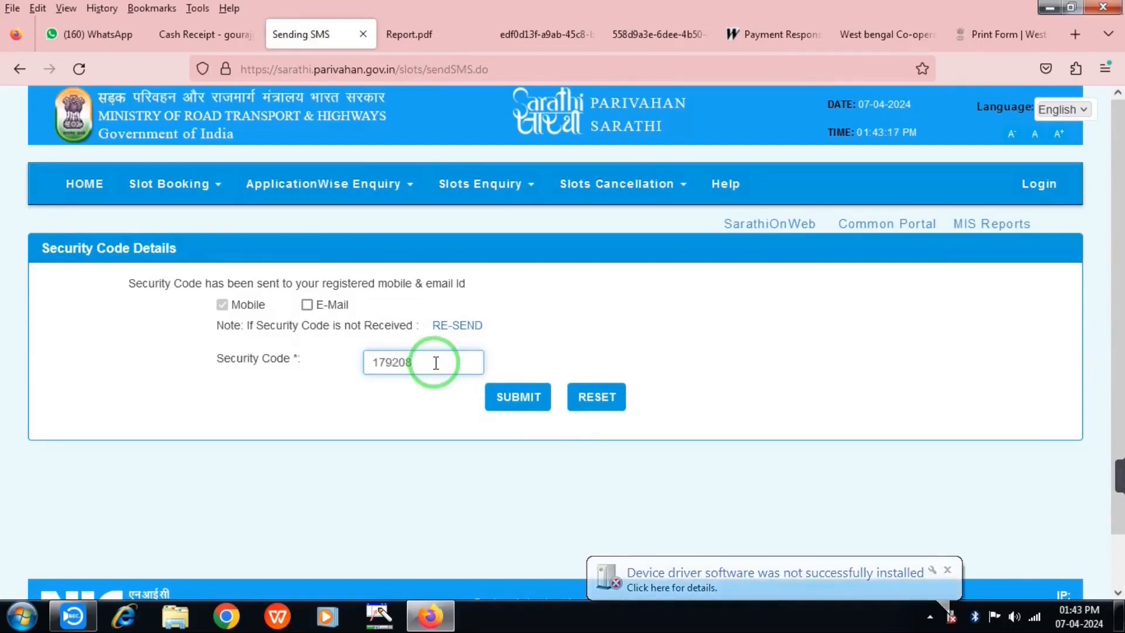
click(533, 397)
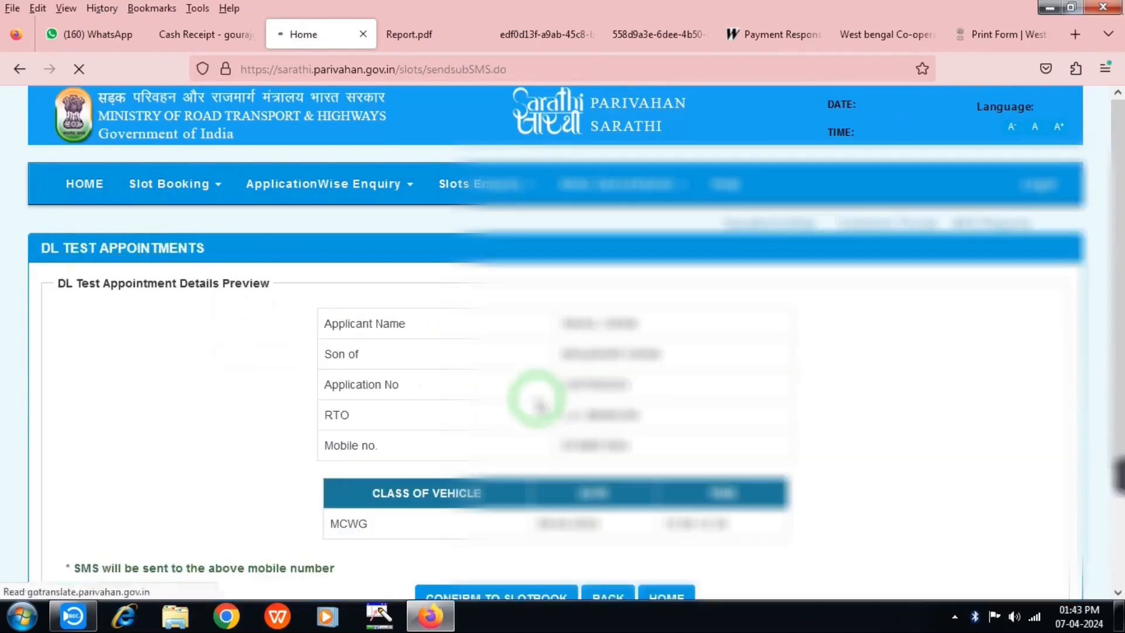
scroll(538, 404, down, 3)
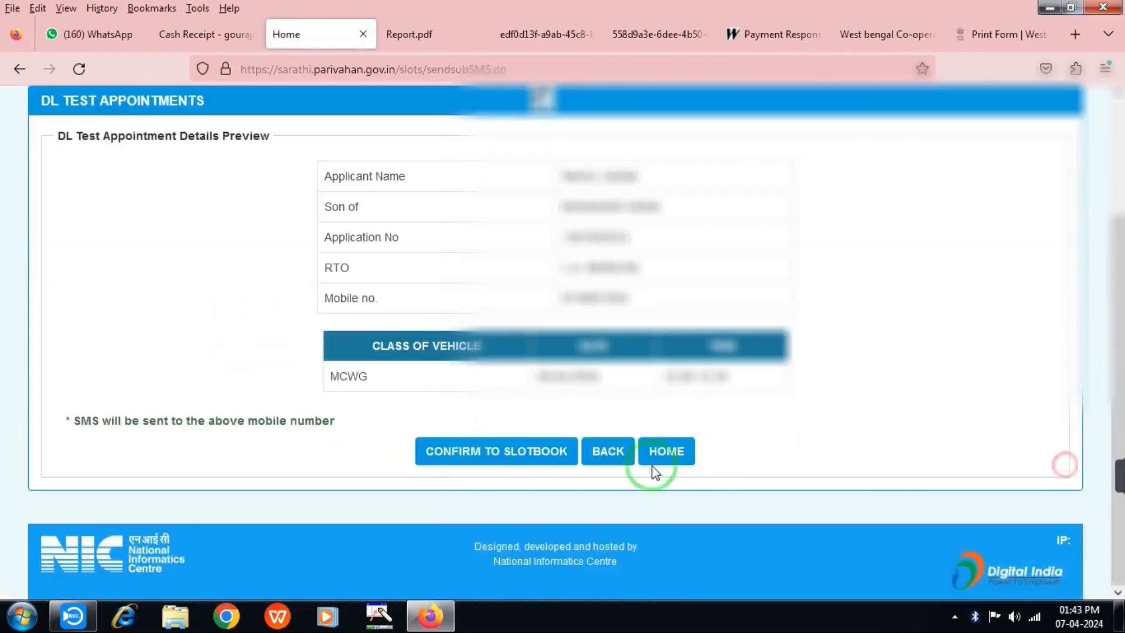
click(495, 452)
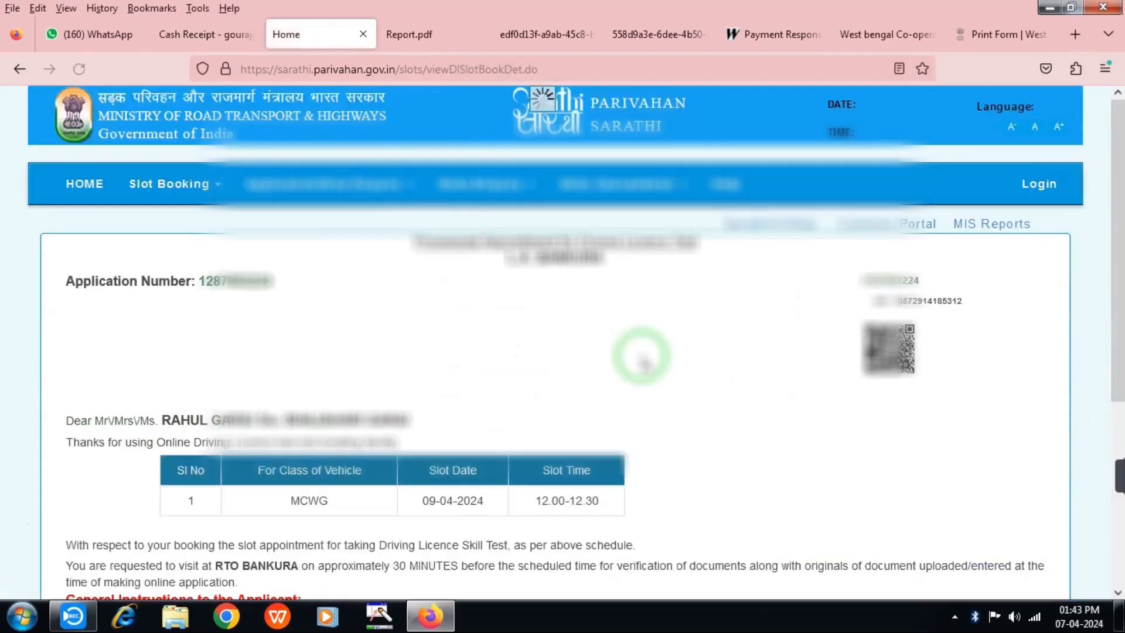
Print the provisional driving skill test appointment letter from the confirmation page
scroll(539, 439, down, 4)
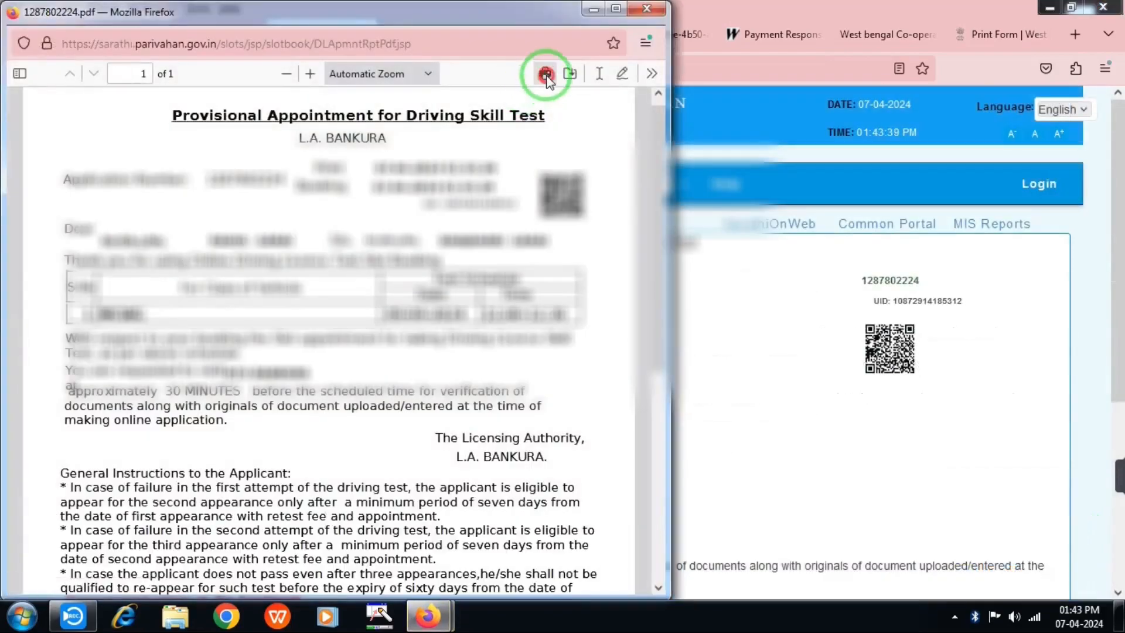
click(546, 75)
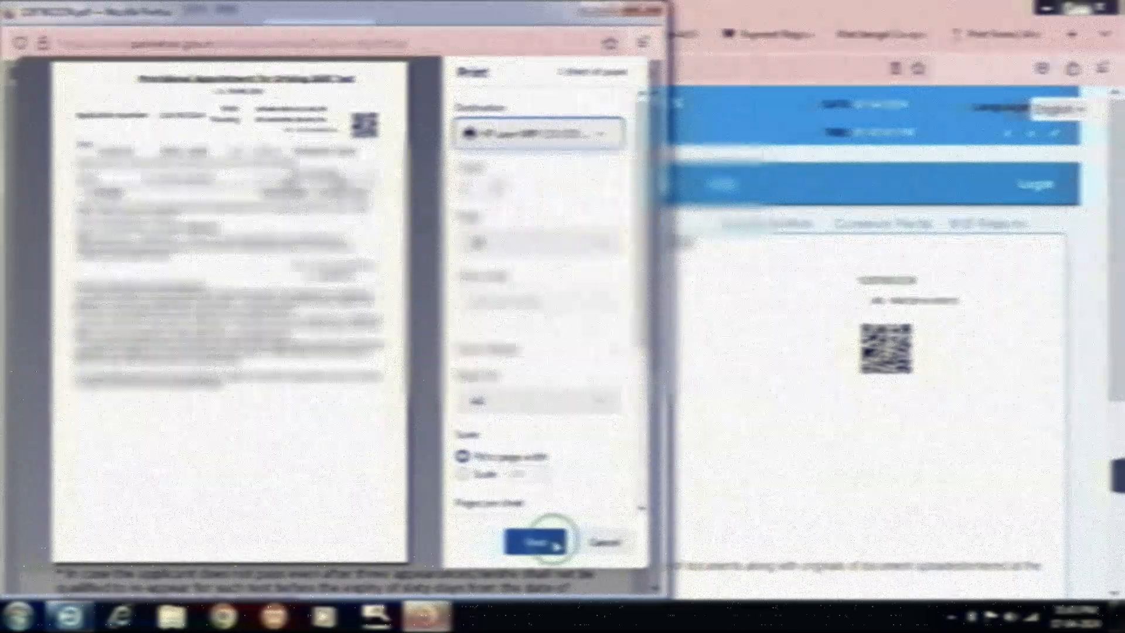
click(542, 540)
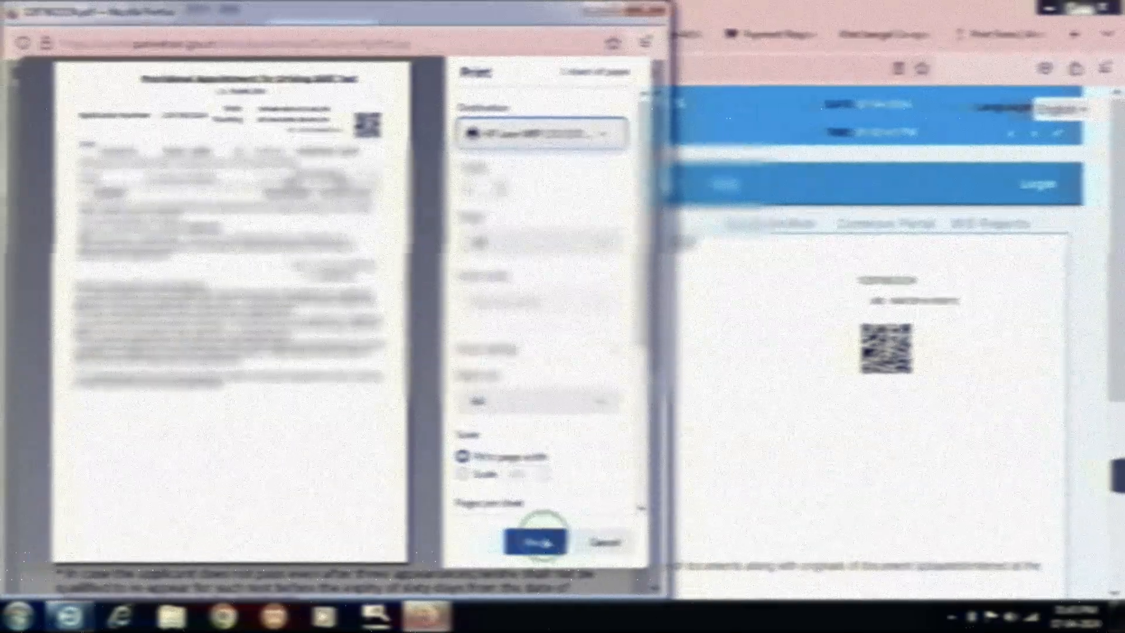